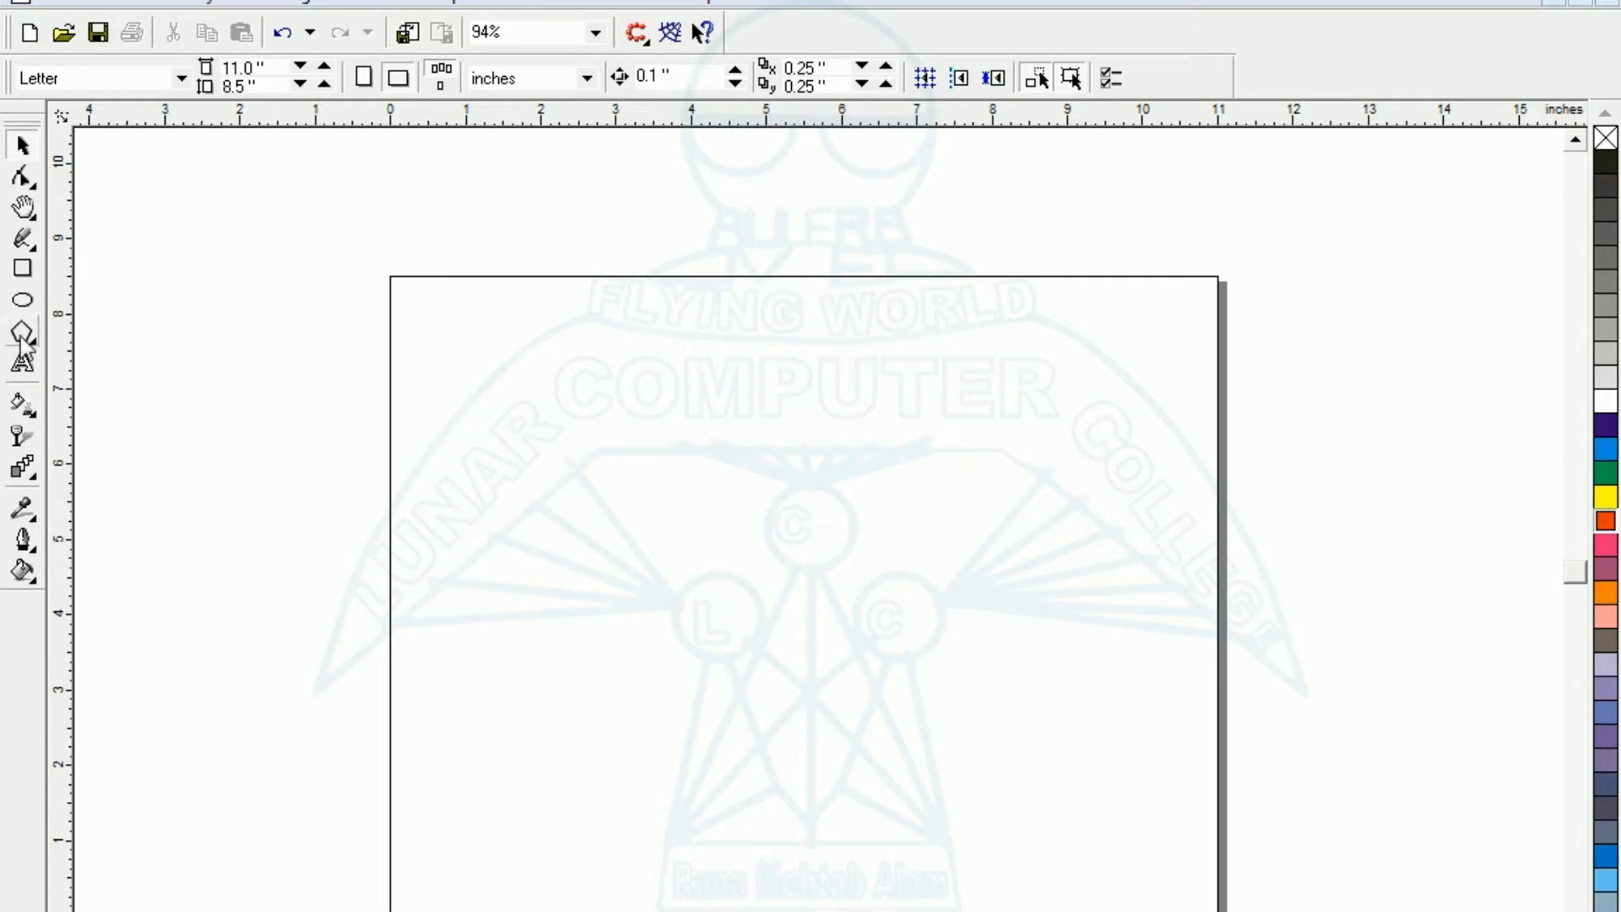
# - Draw a narrow three-sided polygon about 0.65 in wide and 2.46 in tall in the upper middle of the page
pyautogui.click(23, 334)
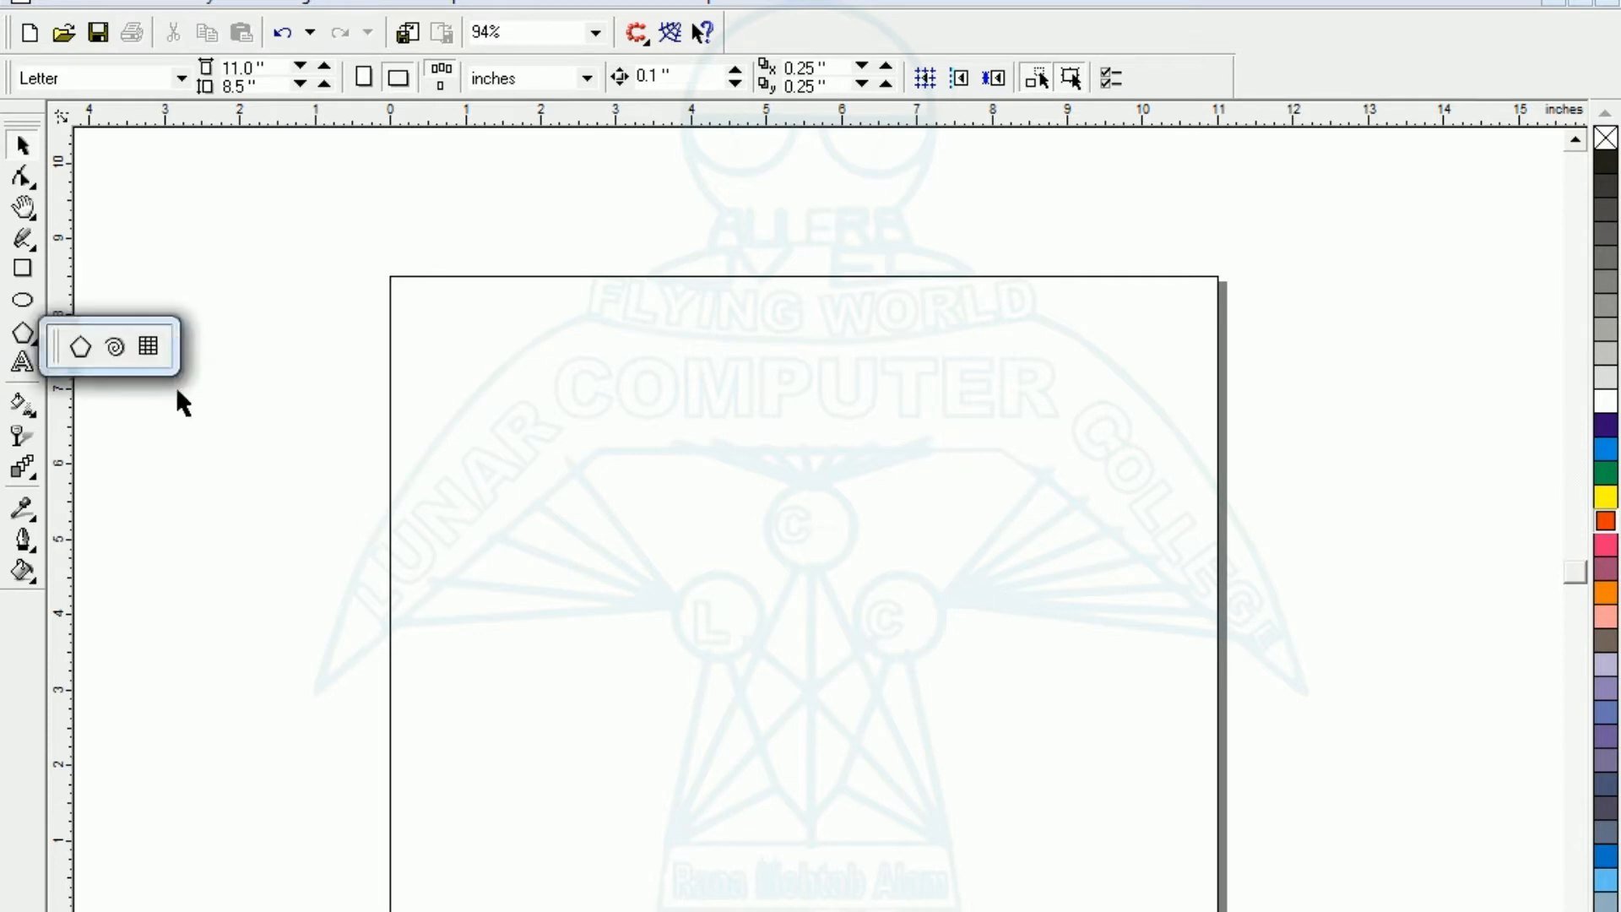
pyautogui.click(79, 346)
pyautogui.moveTo(778, 365)
pyautogui.mouseDown()
pyautogui.moveTo(870, 667)
pyautogui.moveTo(864, 616)
pyautogui.moveTo(832, 609)
pyautogui.mouseUp()
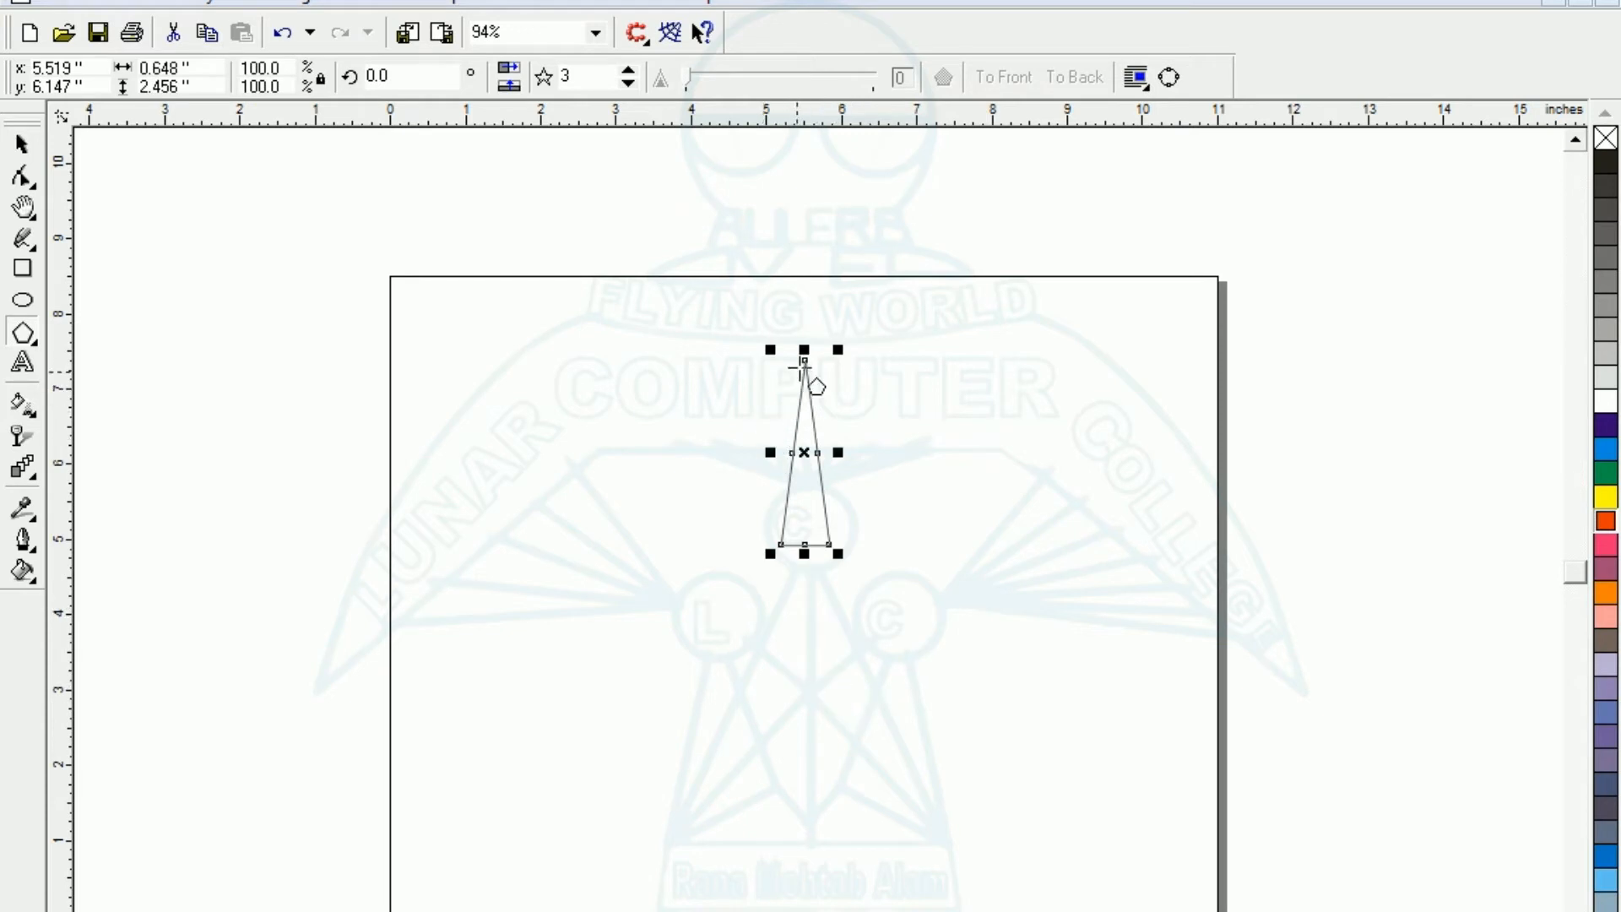
# - Mirror a copy of the triangle downward so that both triangles meet along the shared base
pyautogui.hotkey('ctrl', 'q')
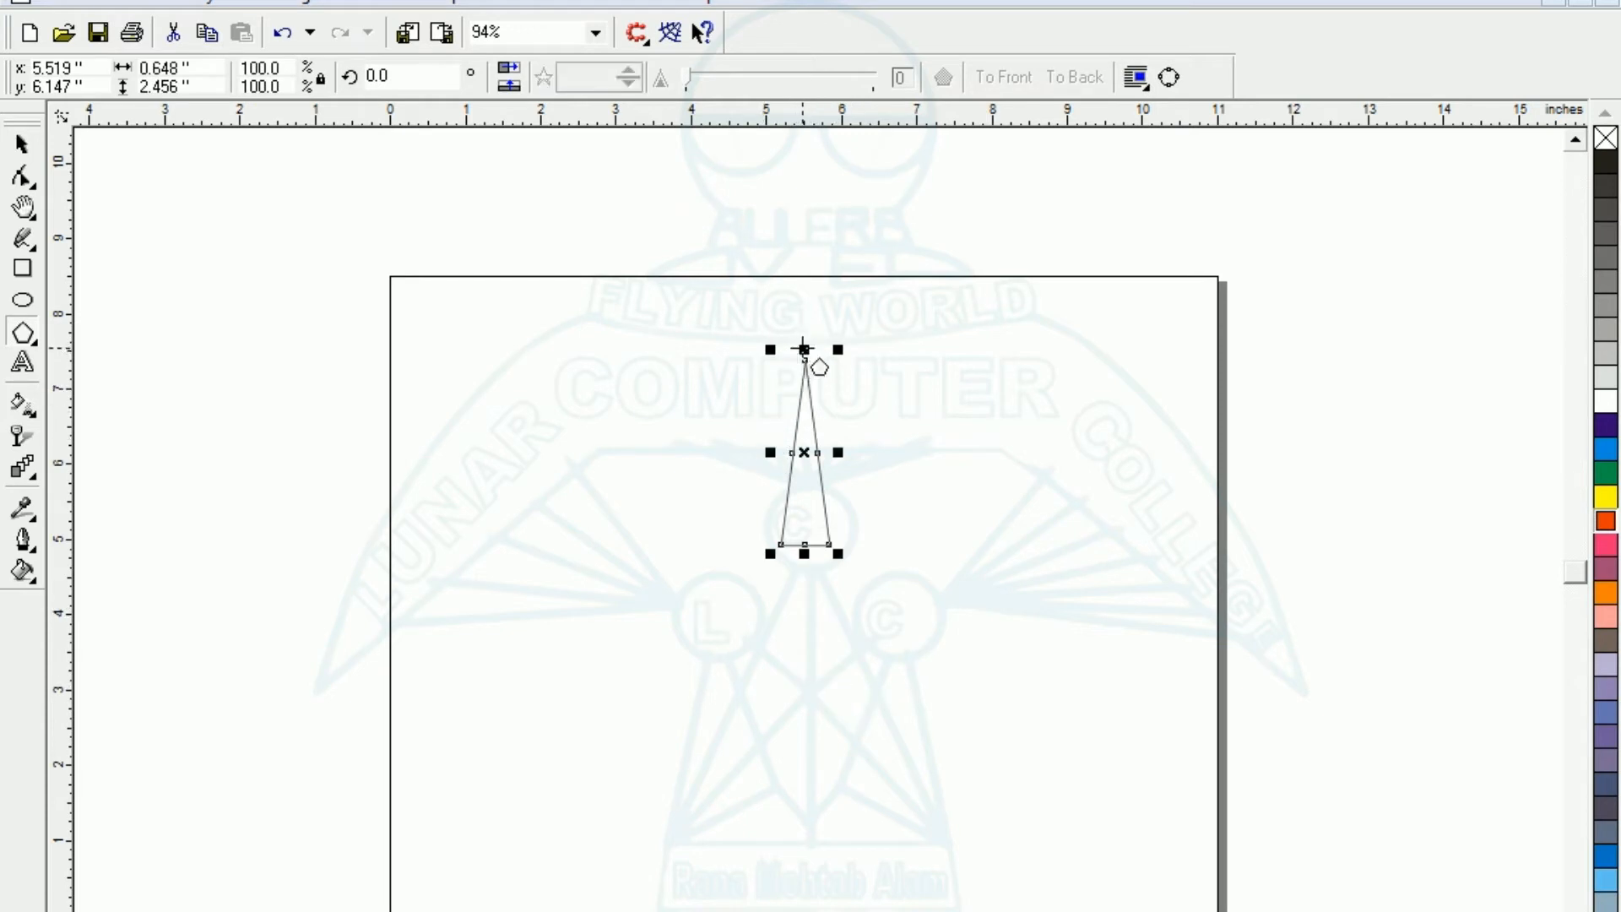
pyautogui.moveTo(804, 348); pyautogui.dragTo(821, 574)
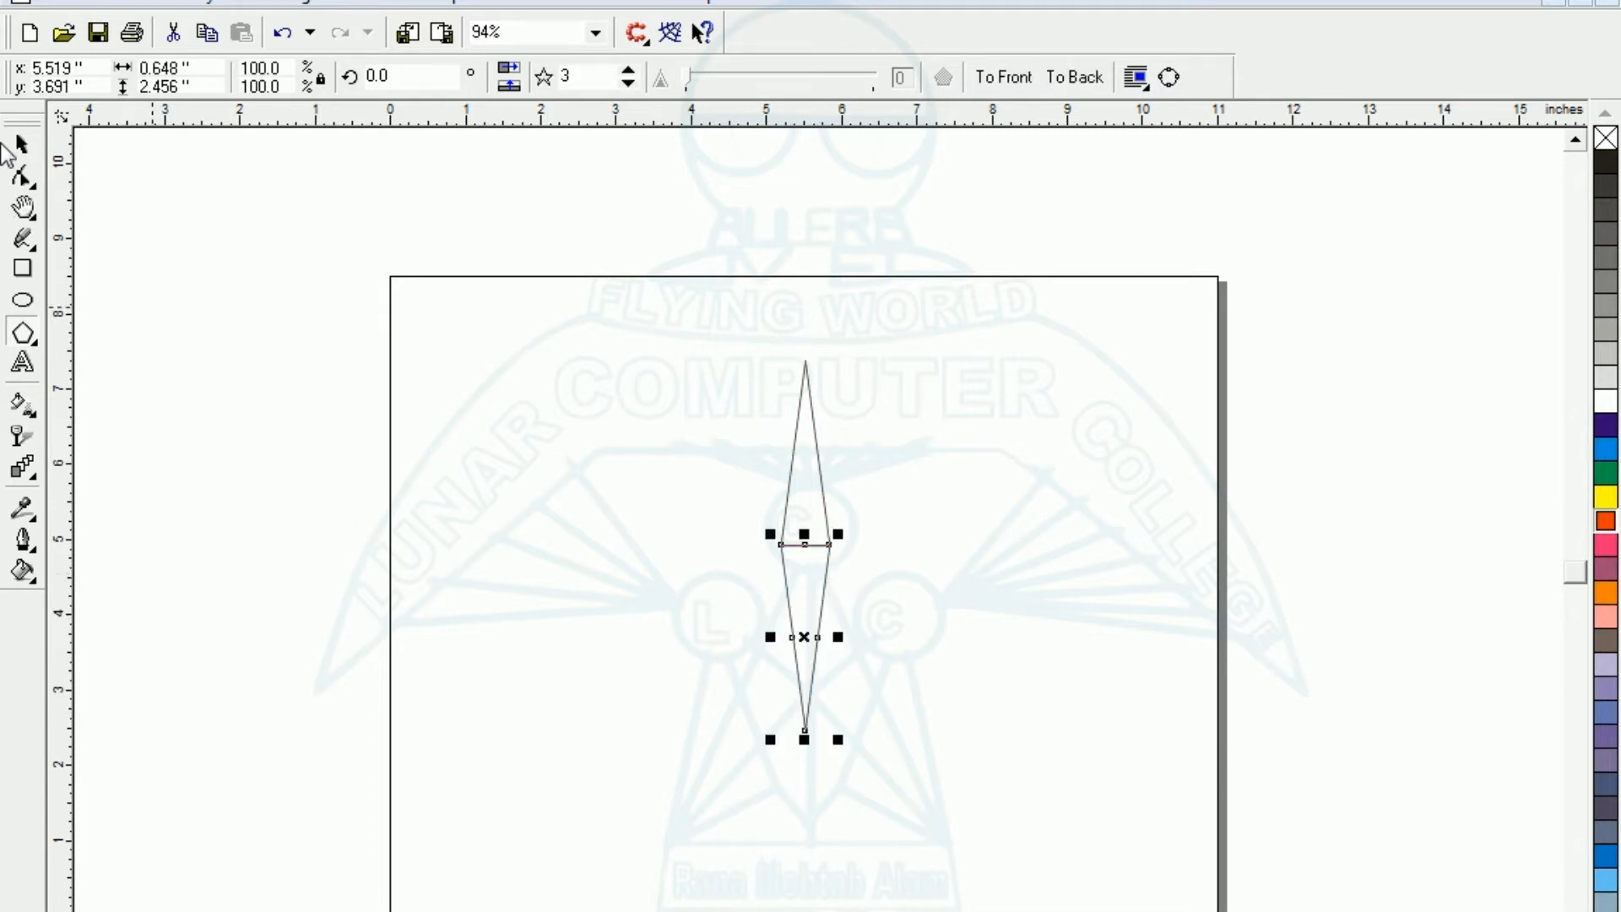
pyautogui.click(21, 145)
pyautogui.click(646, 615)
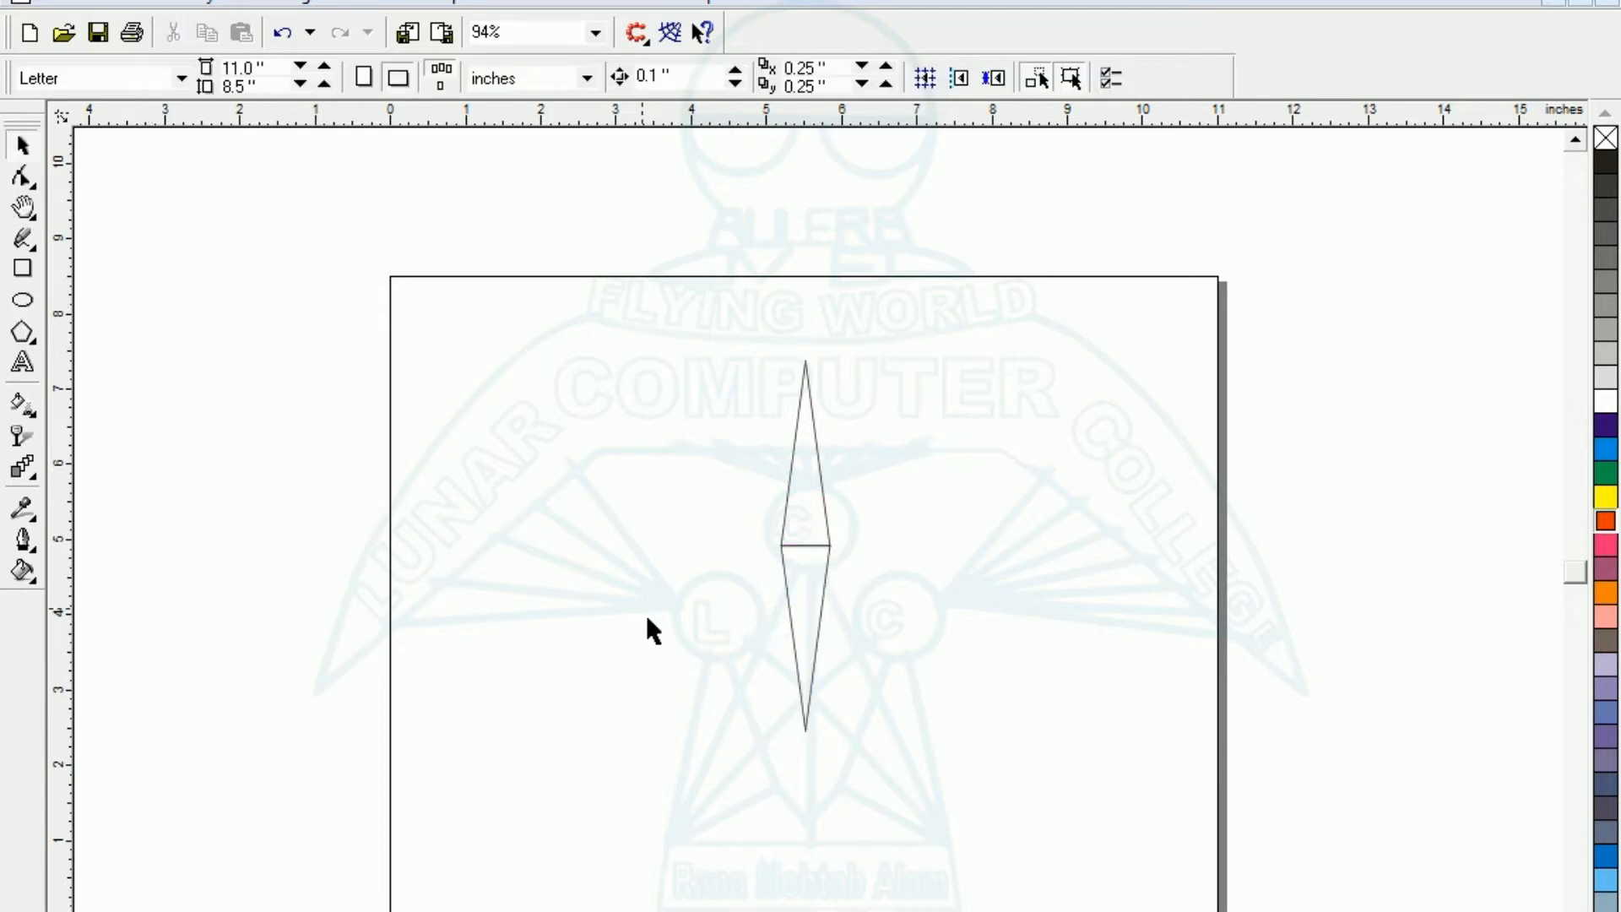
# - Nudge the lower triangle up 0.1 in to overlap the upper one and weld both into a single diamond
pyautogui.click(783, 589)
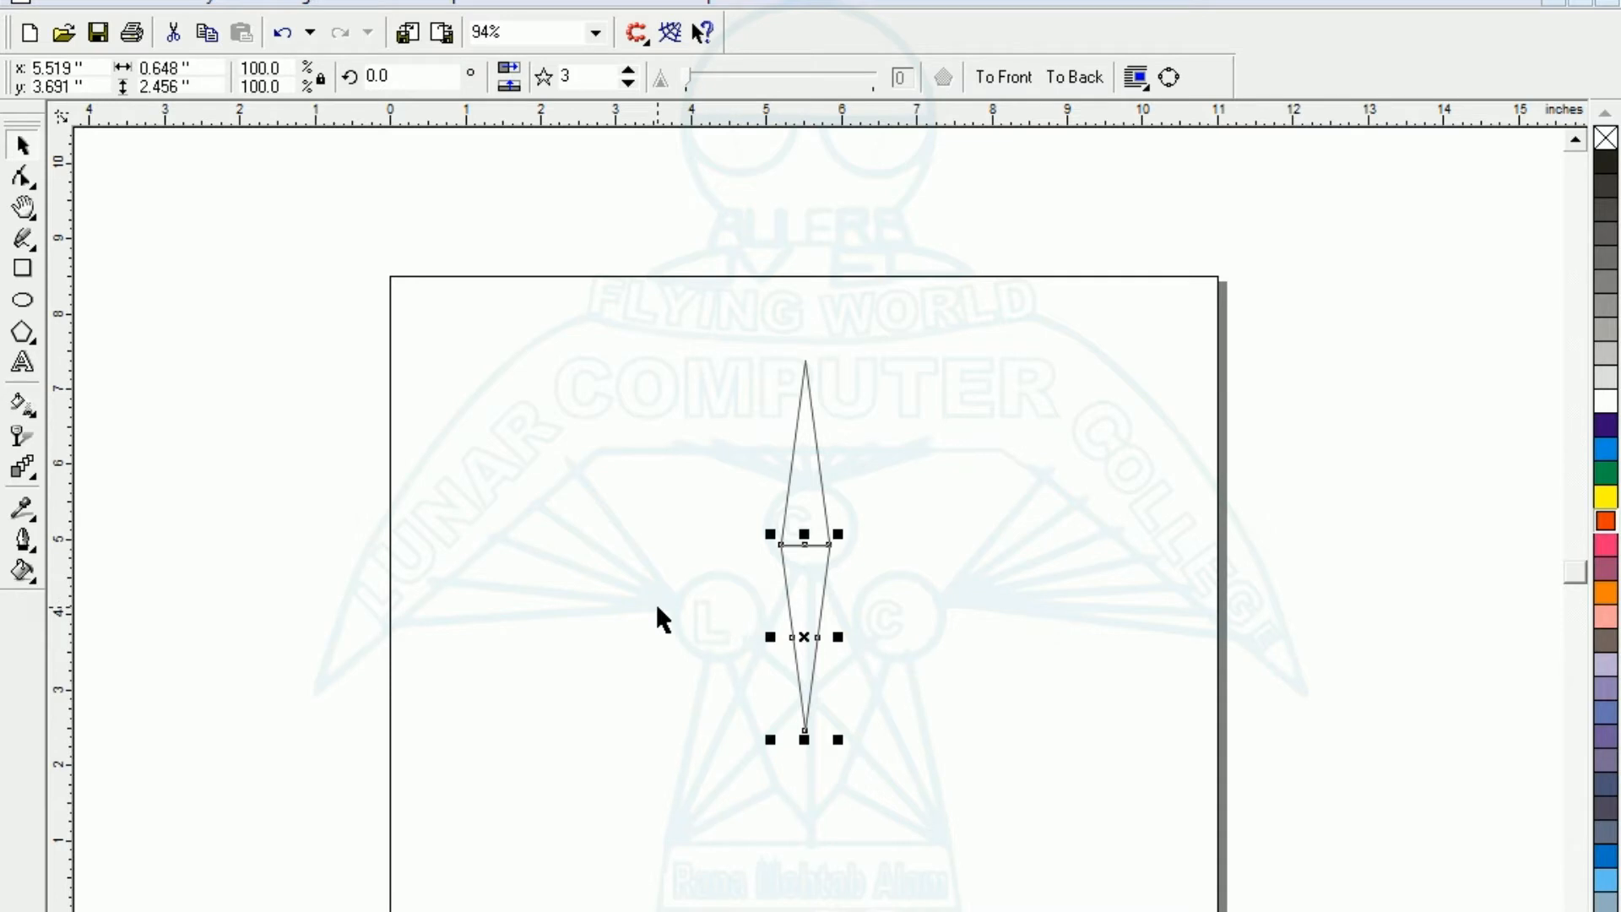
pyautogui.press('Up')
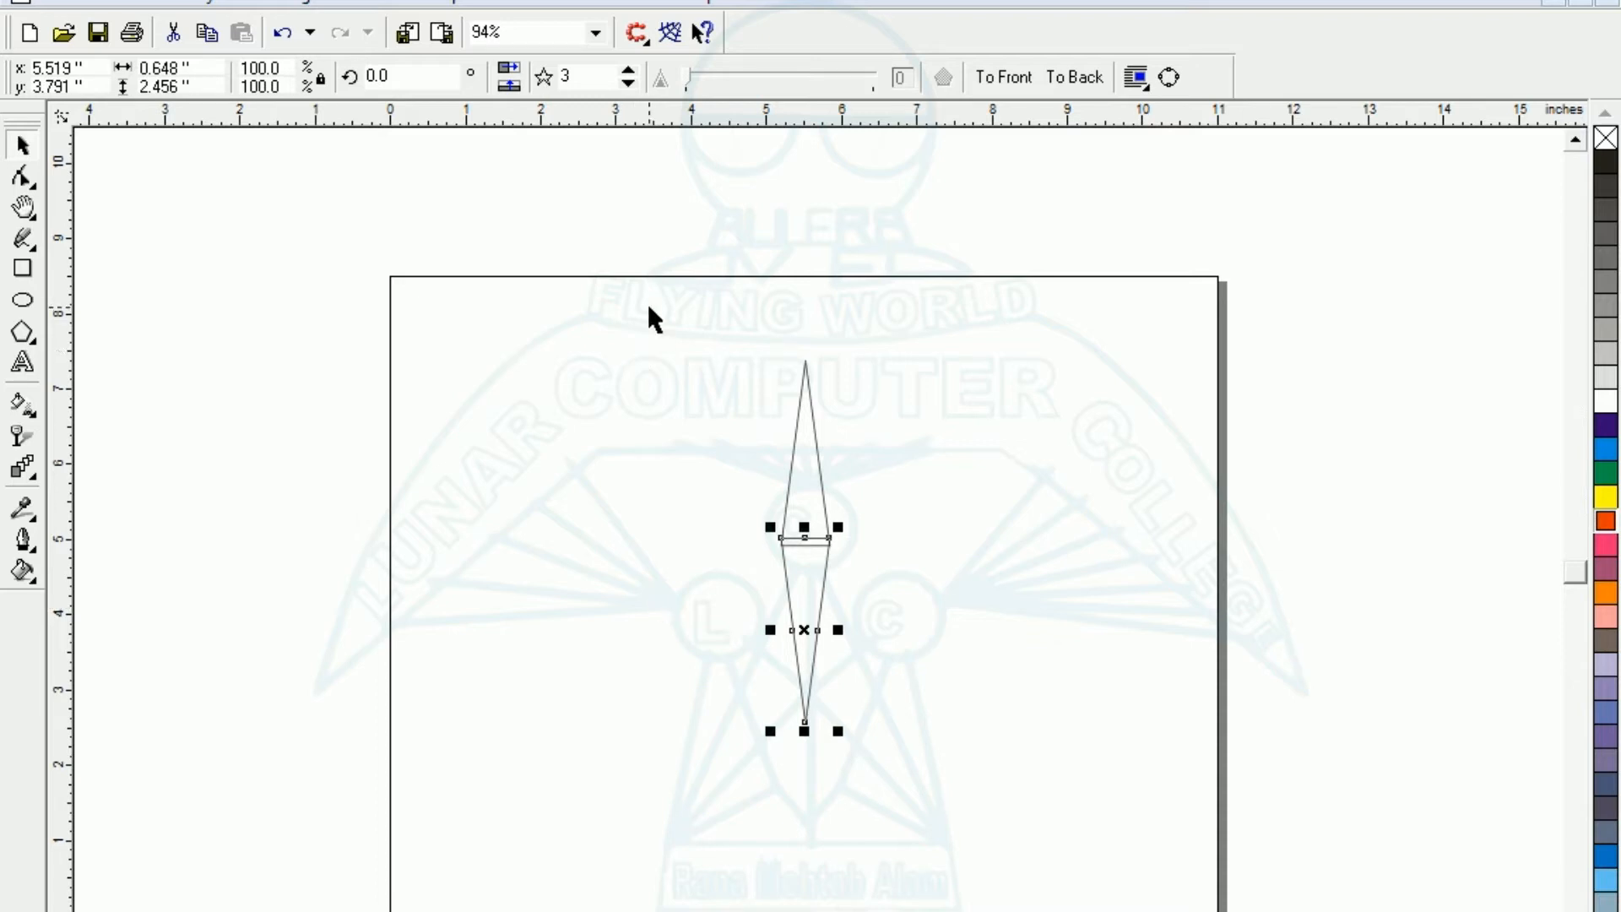
pyautogui.moveTo(656, 286); pyautogui.dragTo(920, 785)
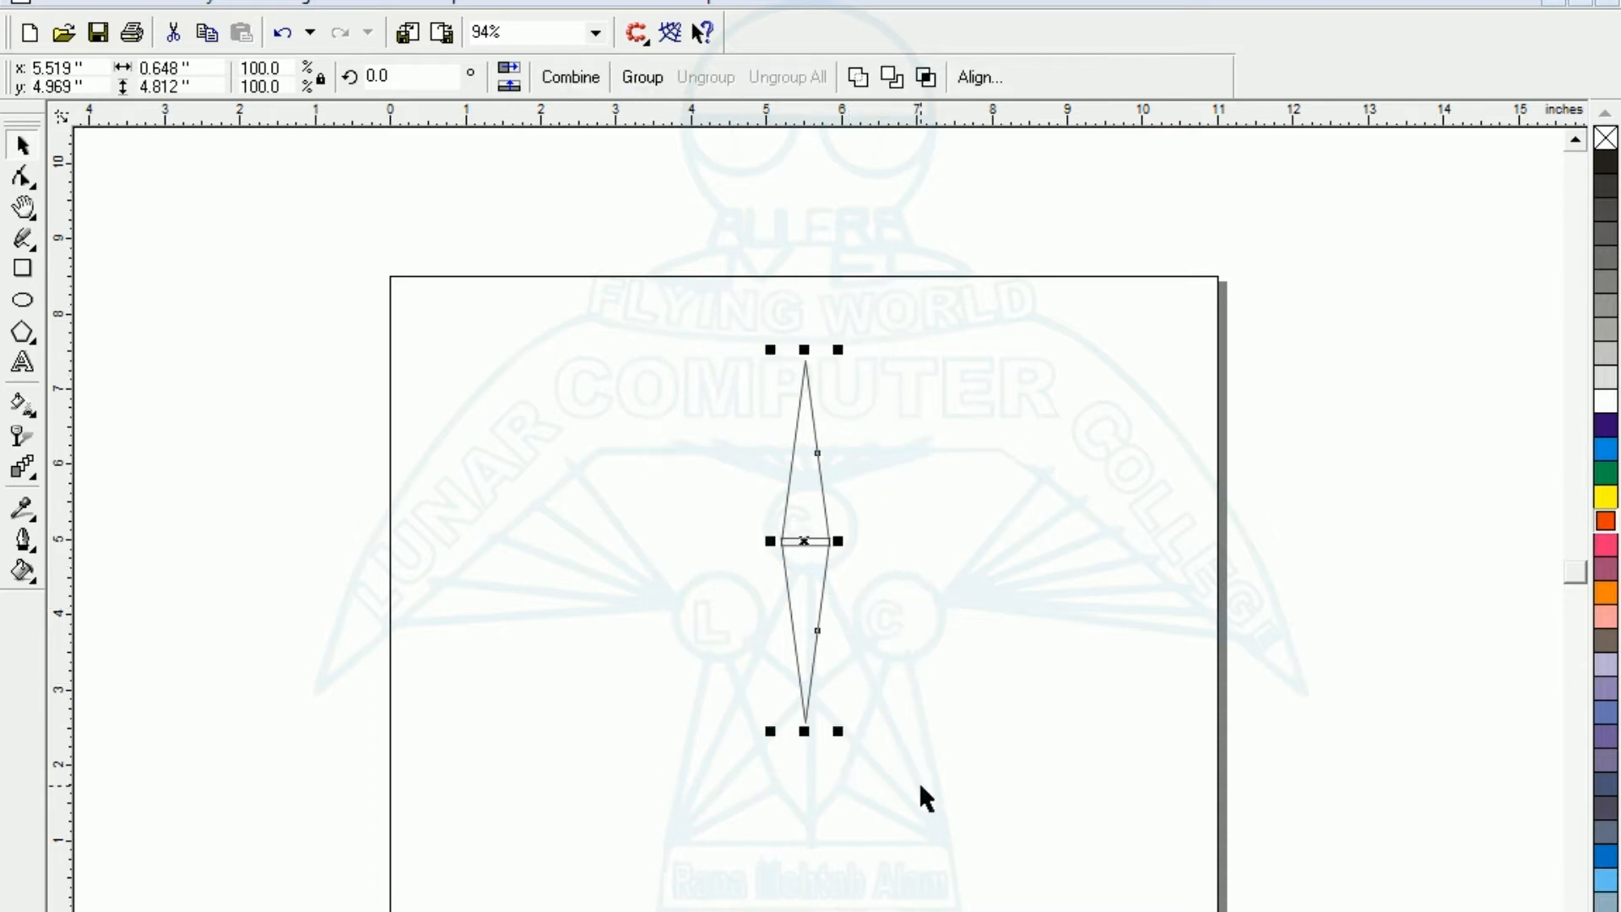
pyautogui.click(863, 81)
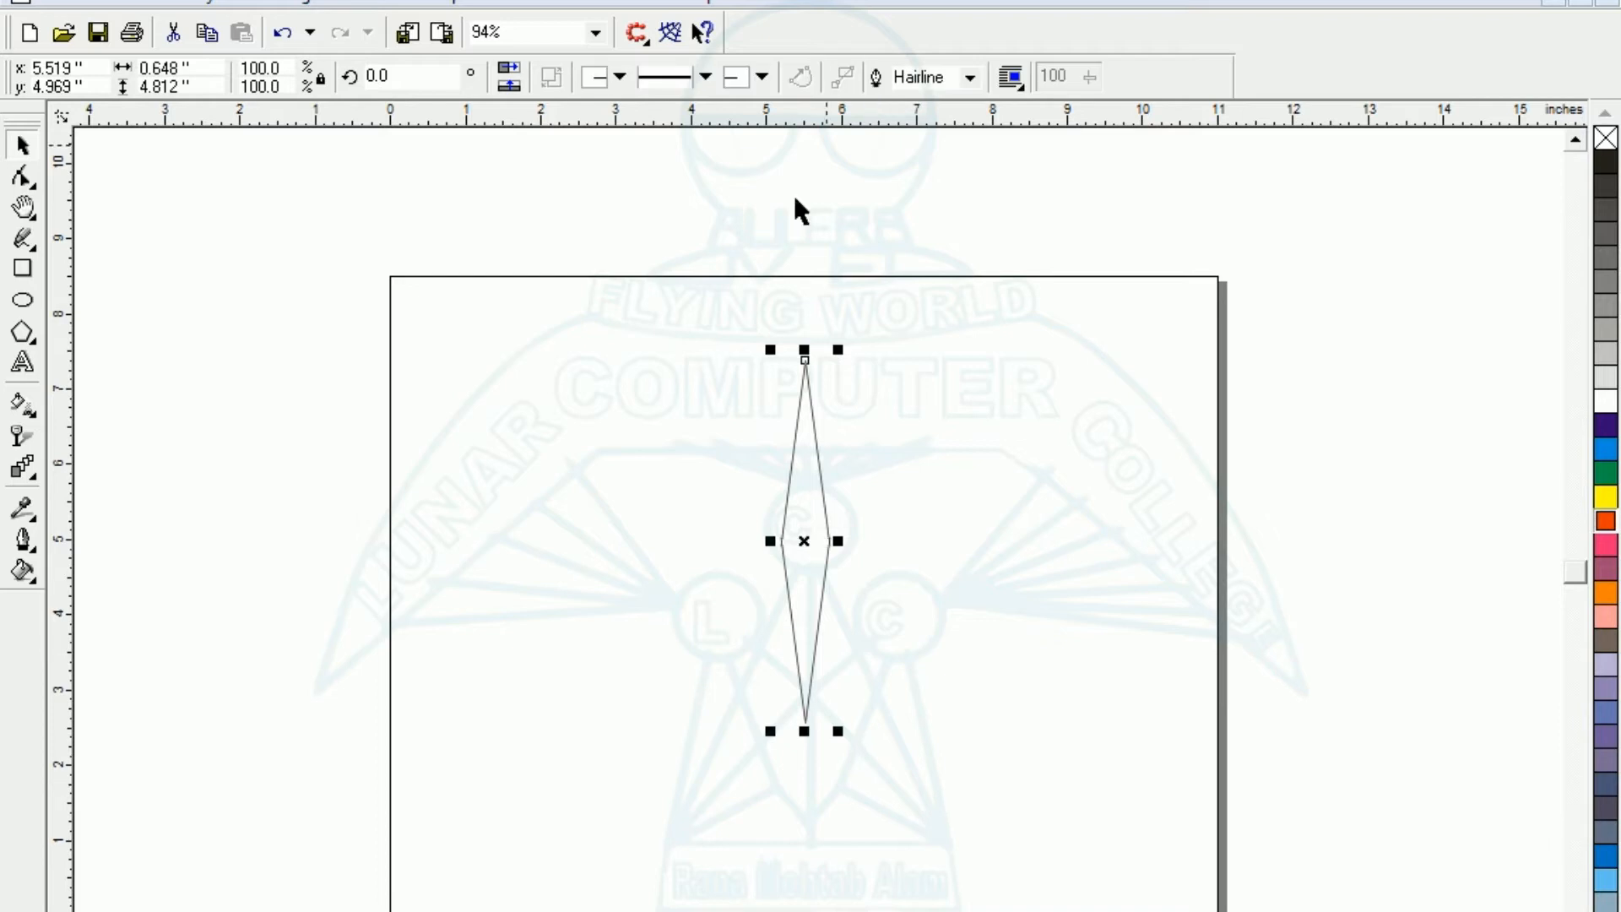
pyautogui.click(646, 460)
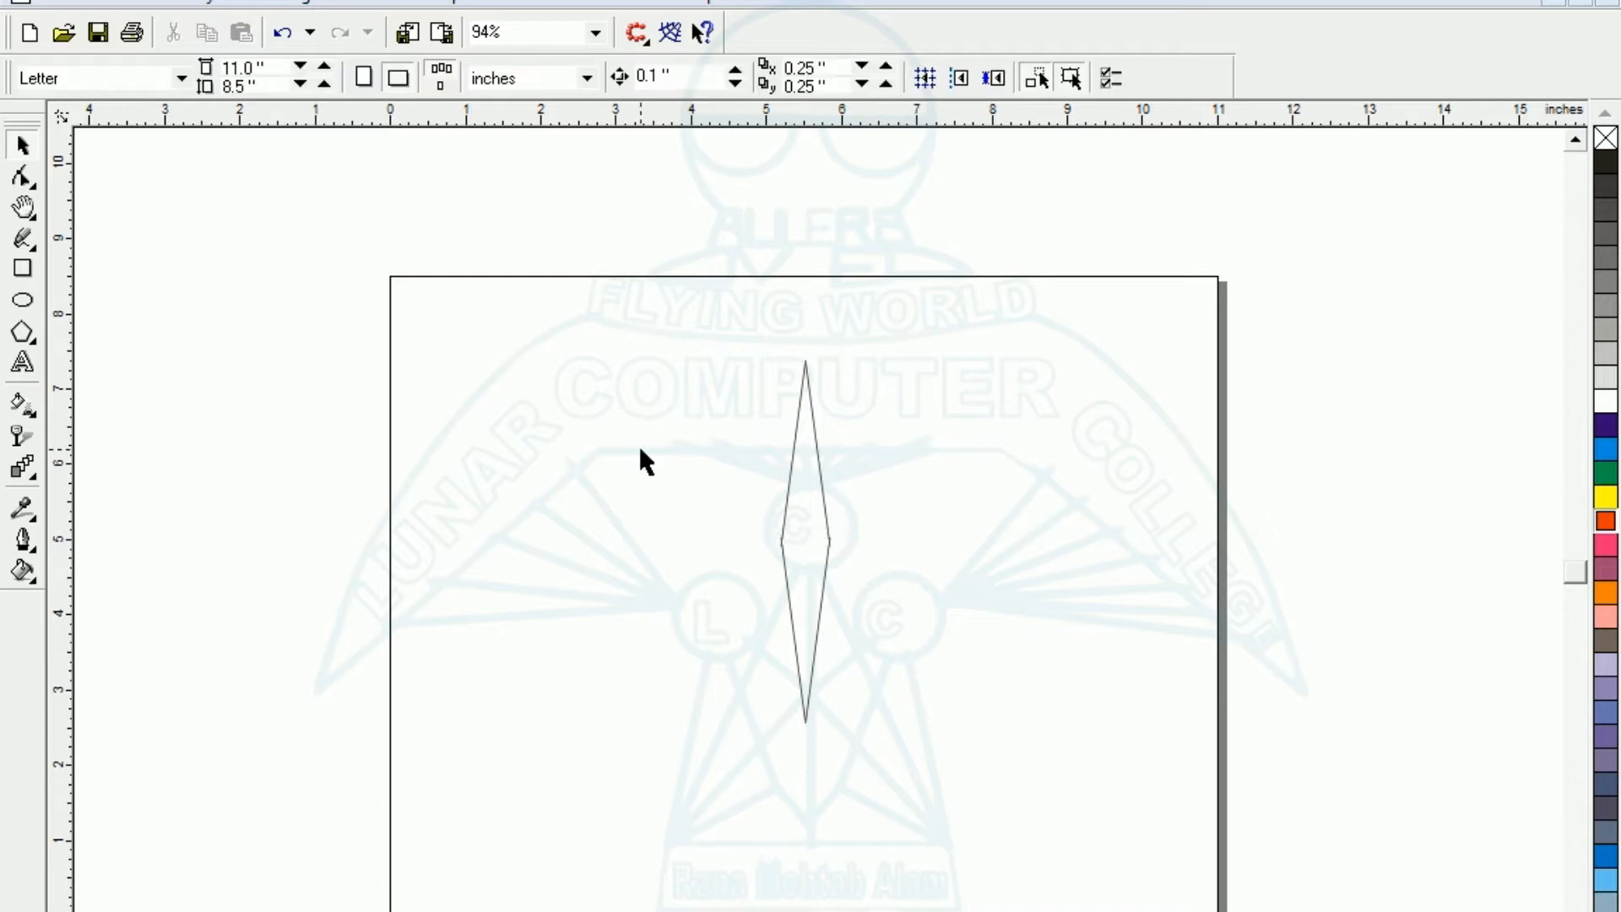
# - Narrow the diamond symmetrically to about 0.41 in wide and move its centre to about x 4.86 in, y 4.78 in
pyautogui.click(781, 537)
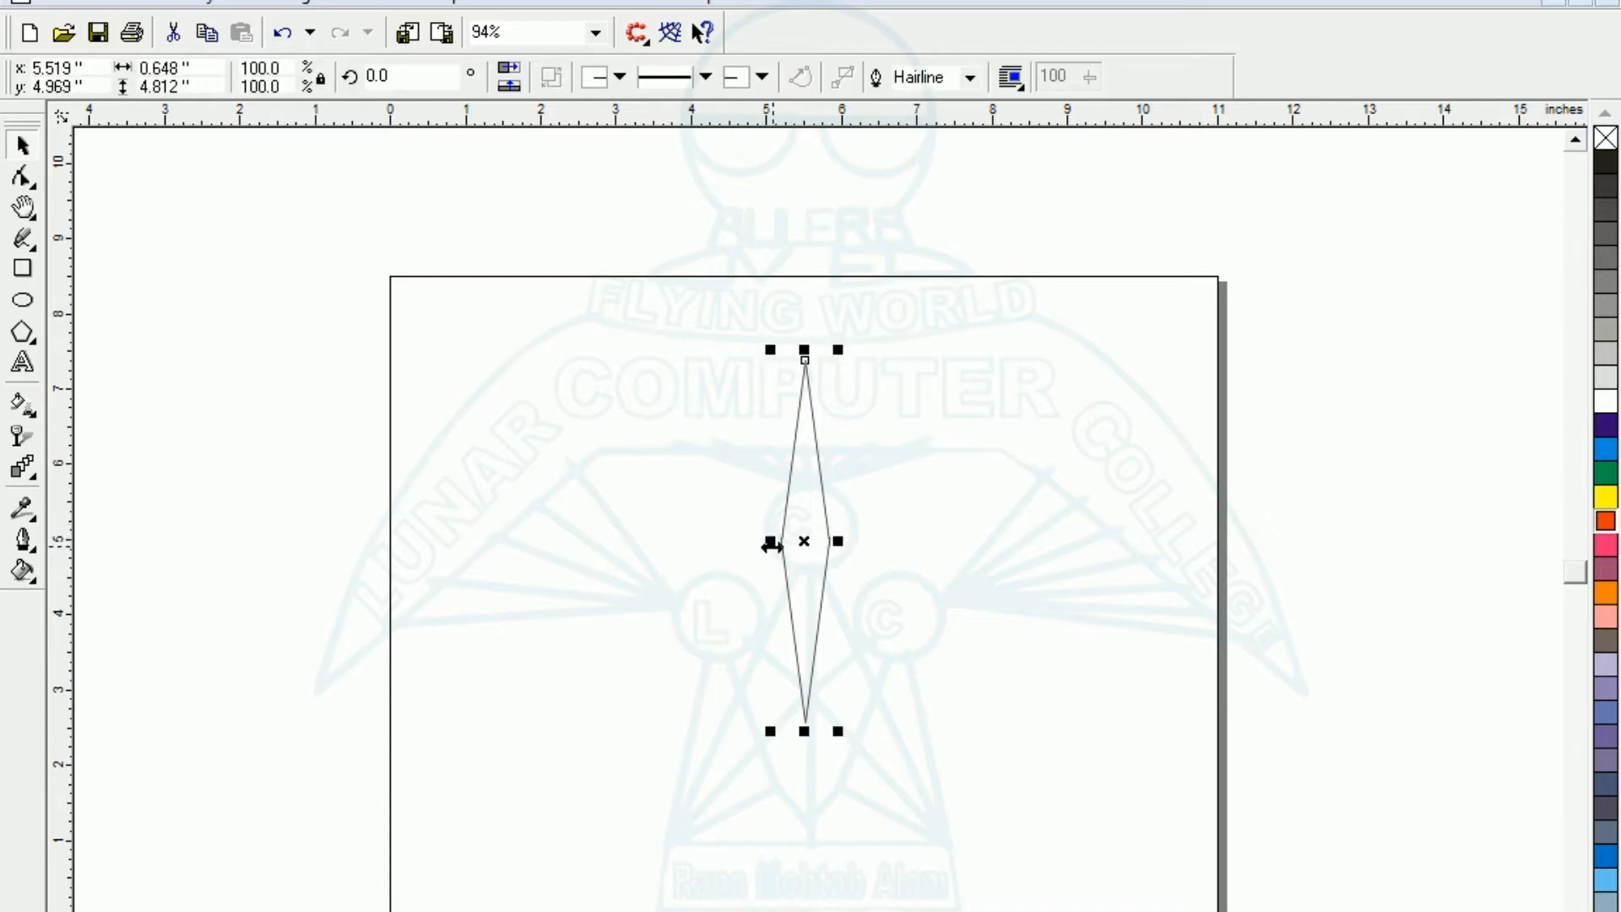
pyautogui.moveTo(771, 545); pyautogui.dragTo(782, 542)
pyautogui.click(684, 588)
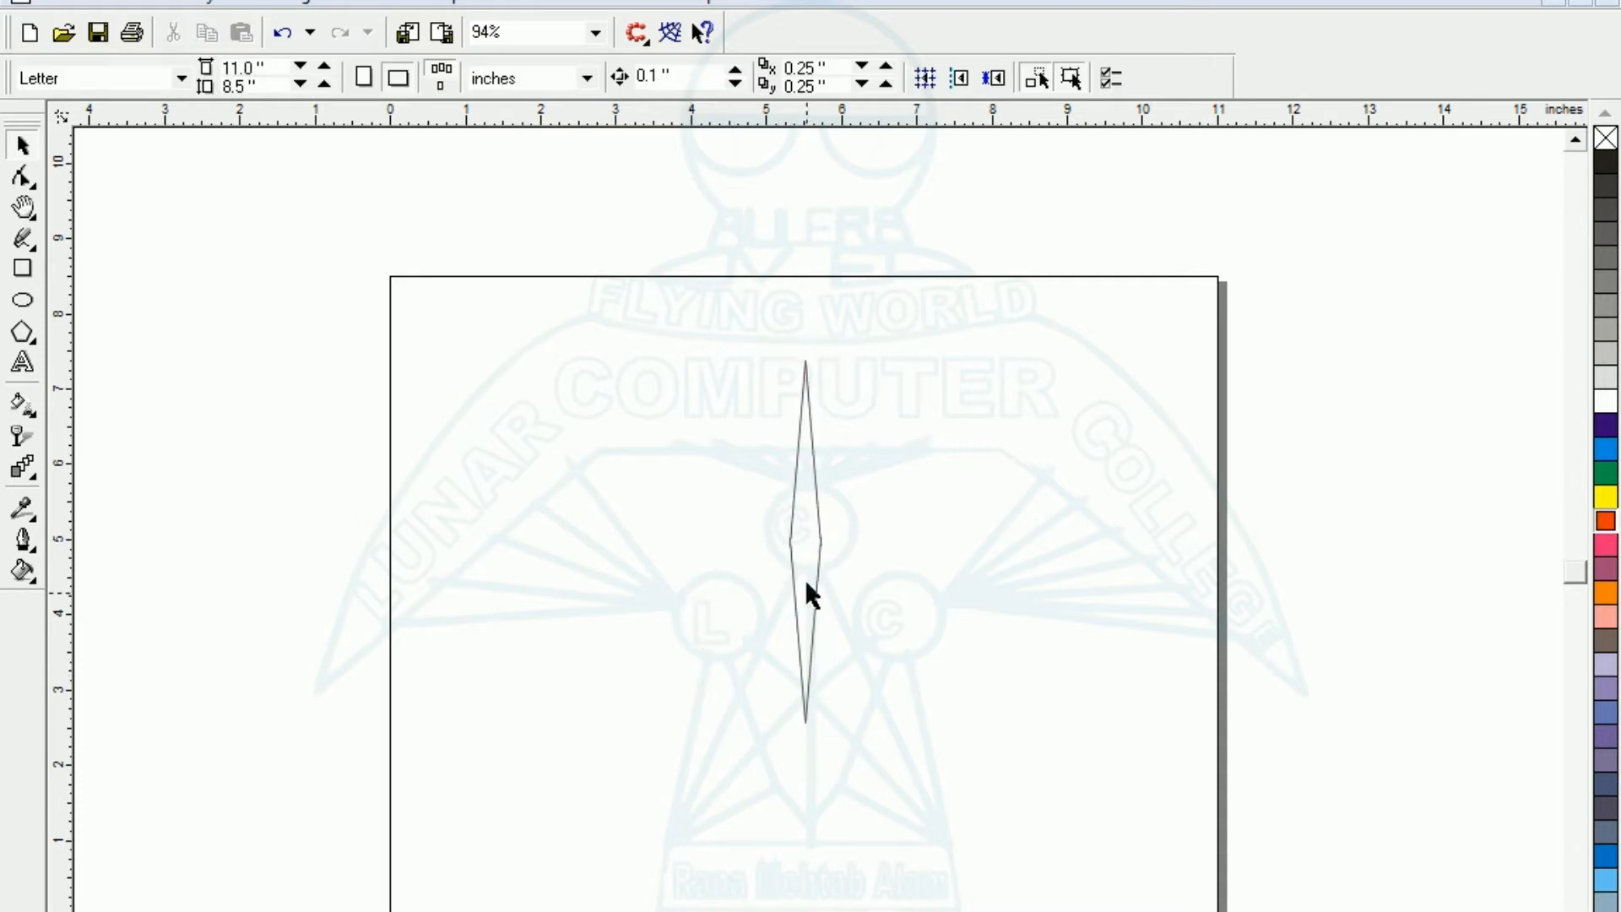
pyautogui.click(791, 539)
pyautogui.click(791, 457)
pyautogui.moveTo(791, 456); pyautogui.dragTo(1011, 858)
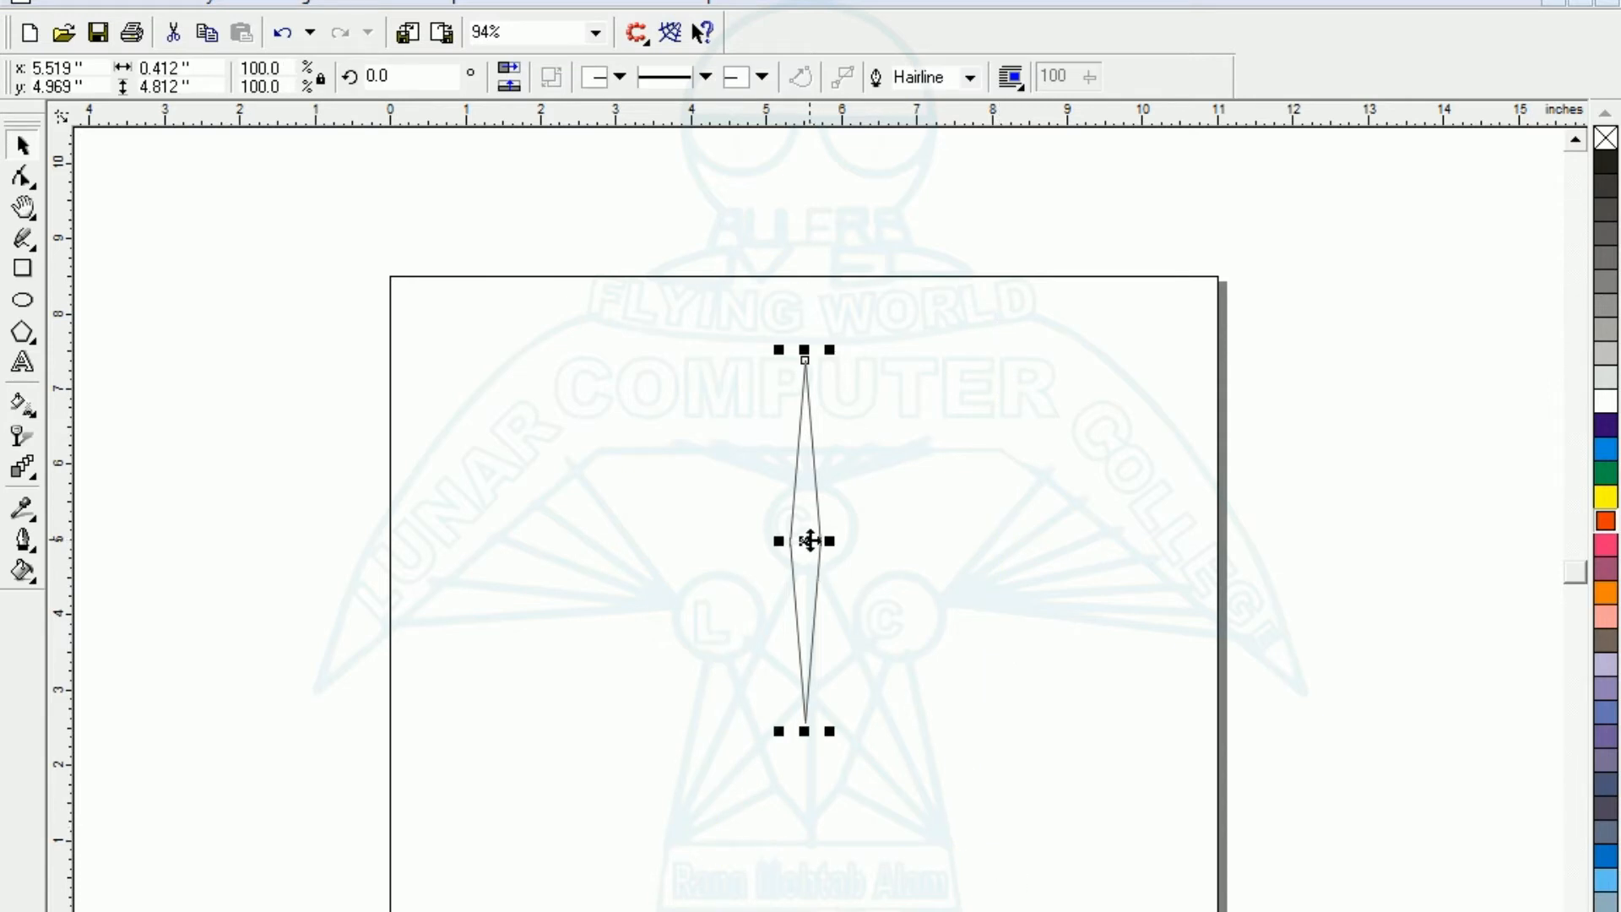
pyautogui.moveTo(803, 540); pyautogui.dragTo(752, 554)
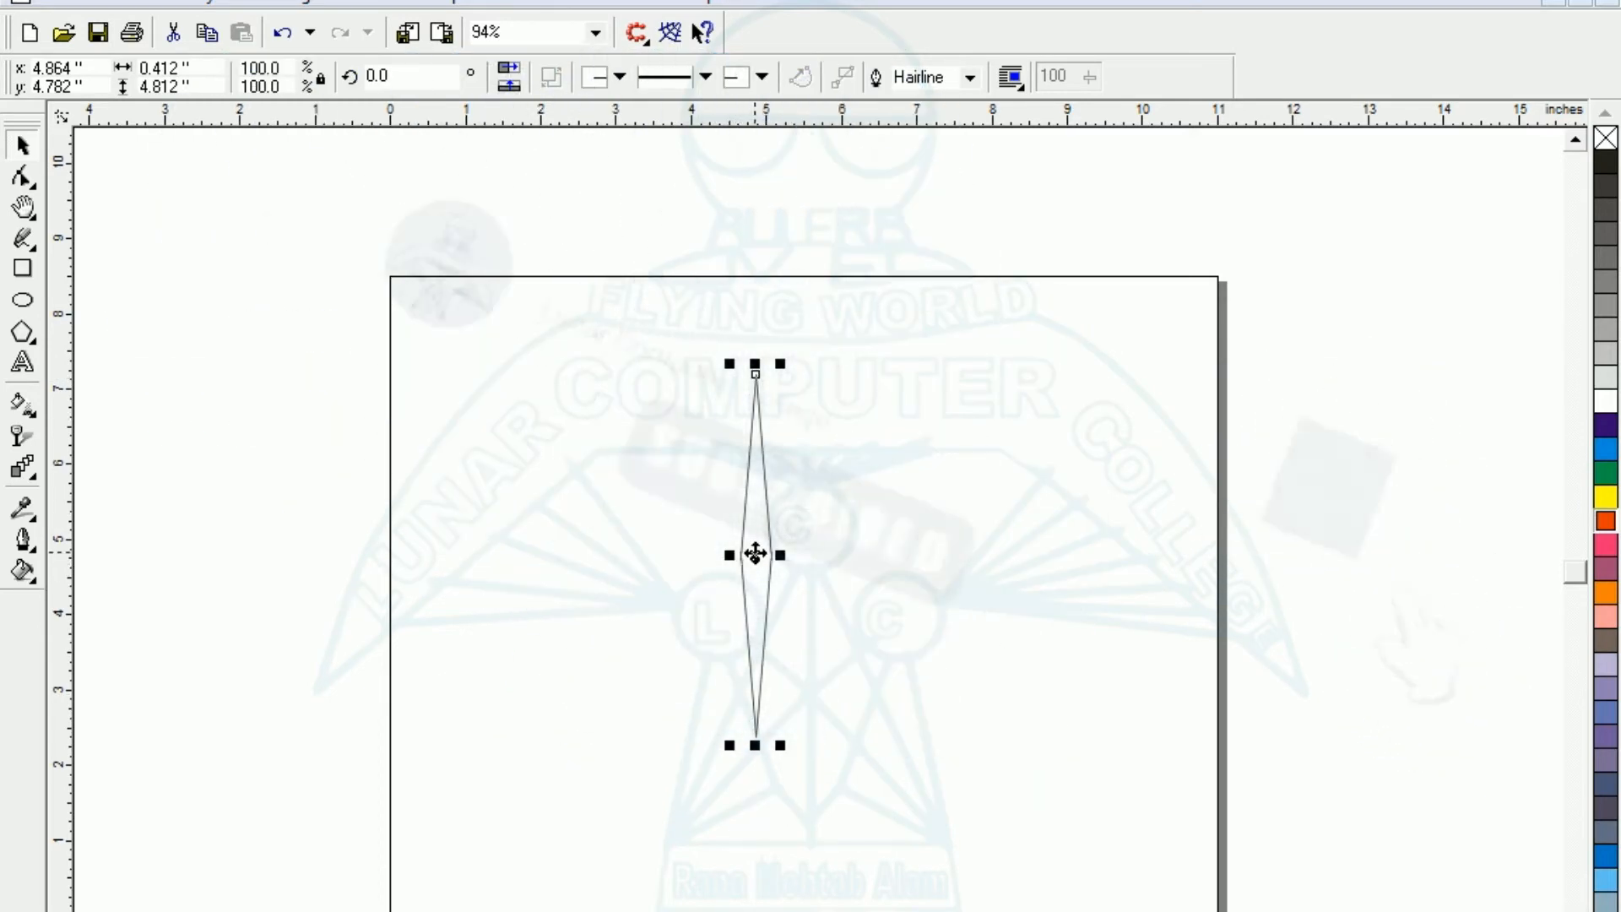
# - Rotate a copy of the diamond 90° clockwise about its centre and weld both into a four-pointed star
pyautogui.click(754, 606)
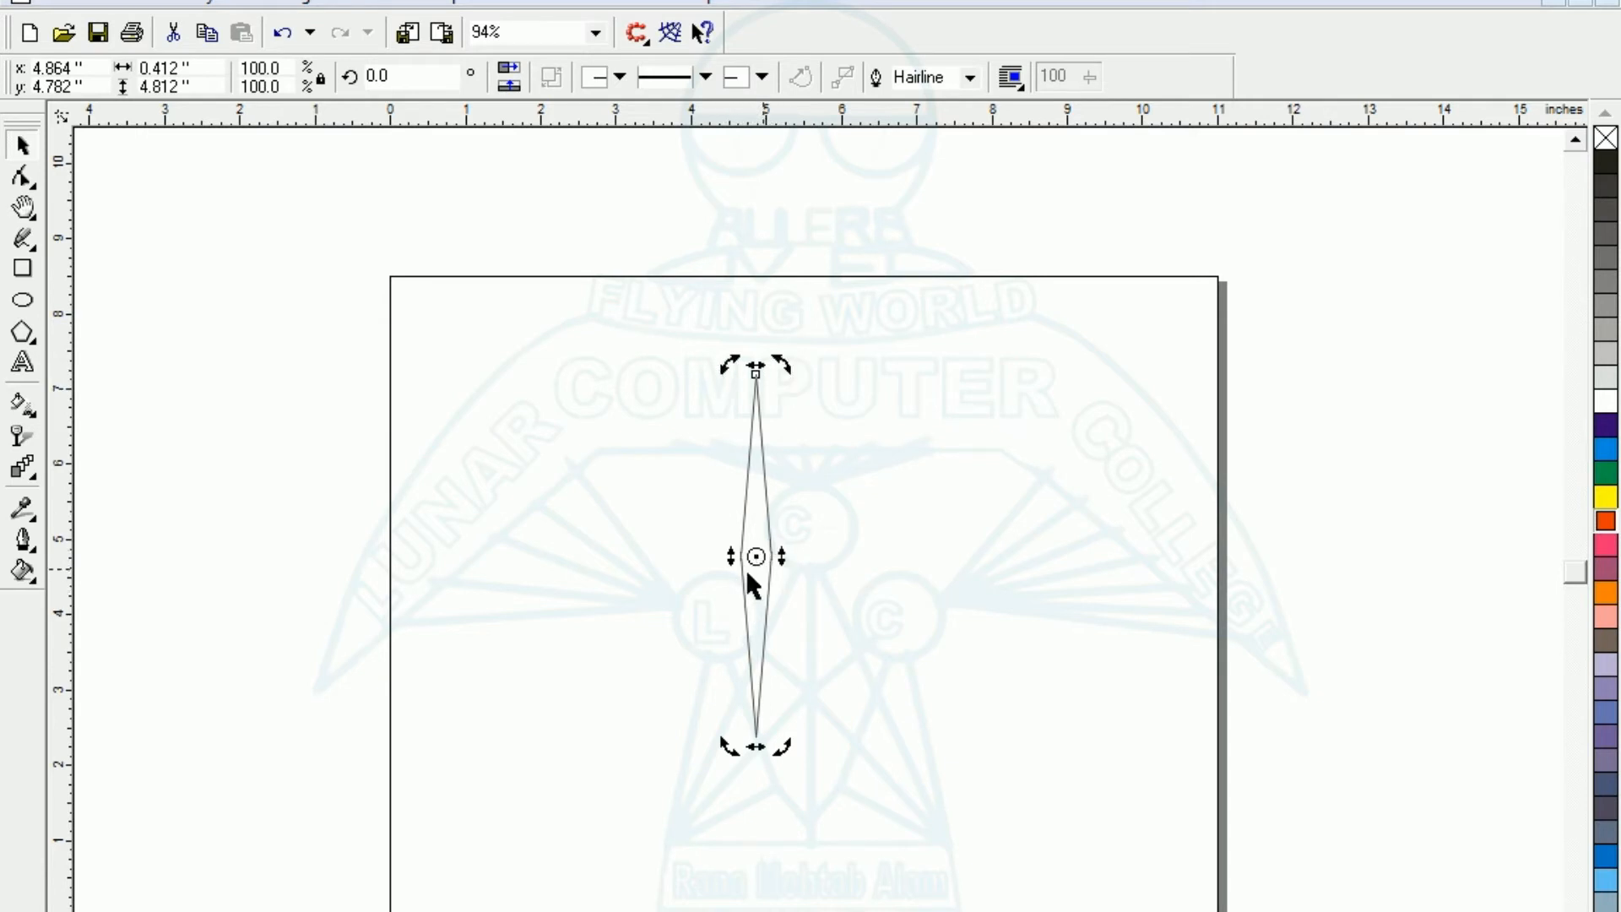
pyautogui.moveTo(784, 363)
pyautogui.mouseDown()
pyautogui.moveTo(876, 460)
pyautogui.moveTo(923, 597)
pyautogui.mouseUp()
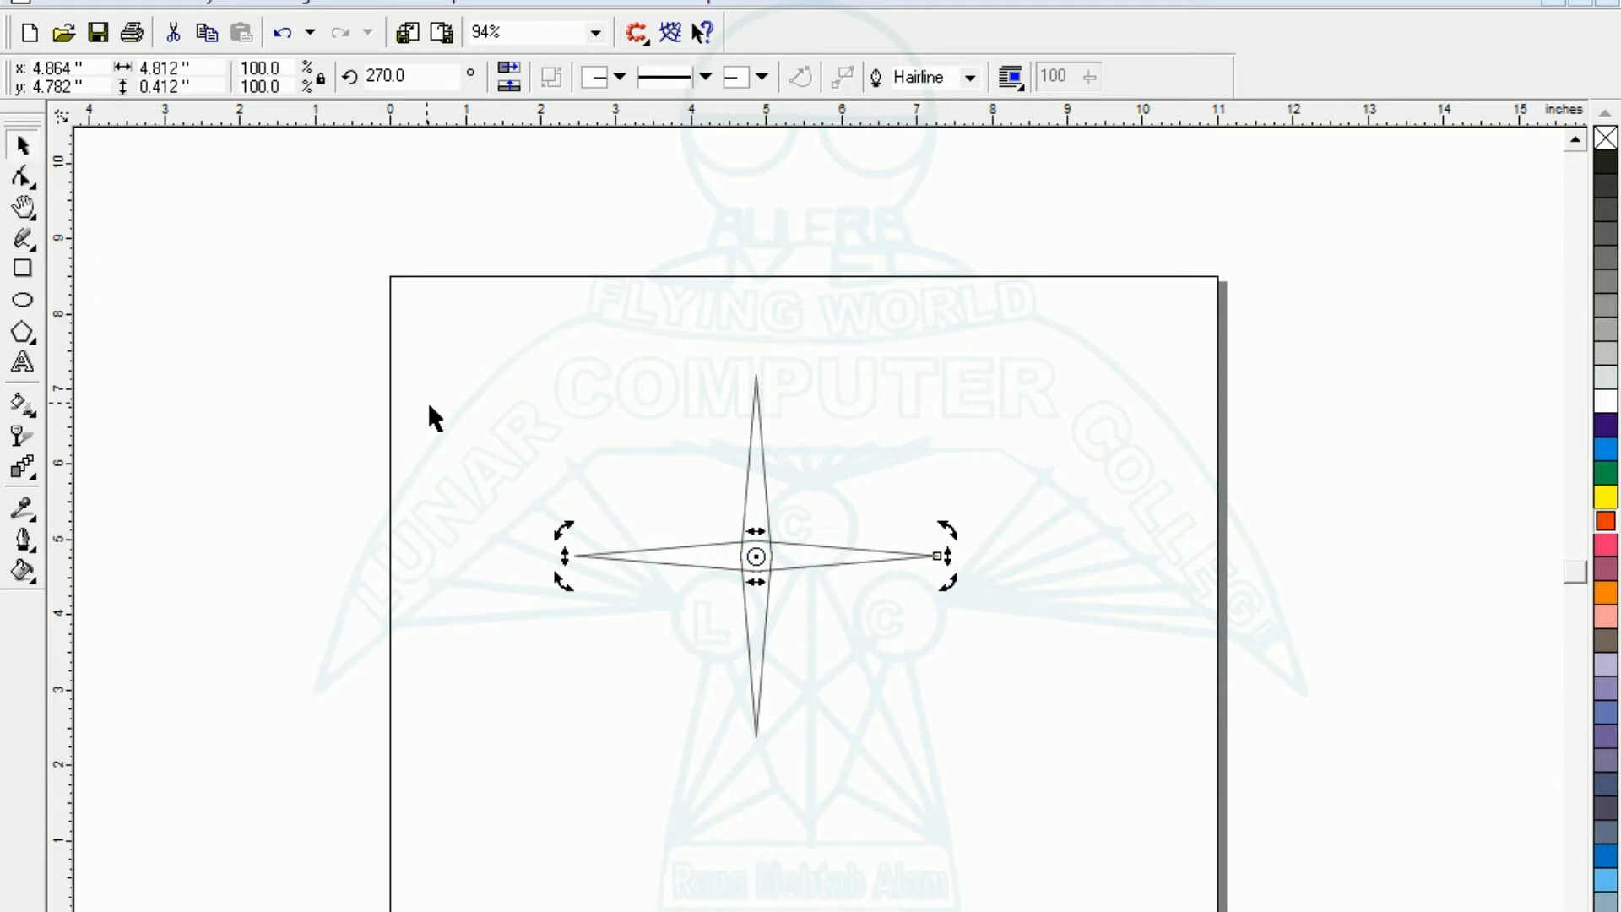
pyautogui.click(410, 372)
pyautogui.moveTo(488, 263); pyautogui.dragTo(1114, 830)
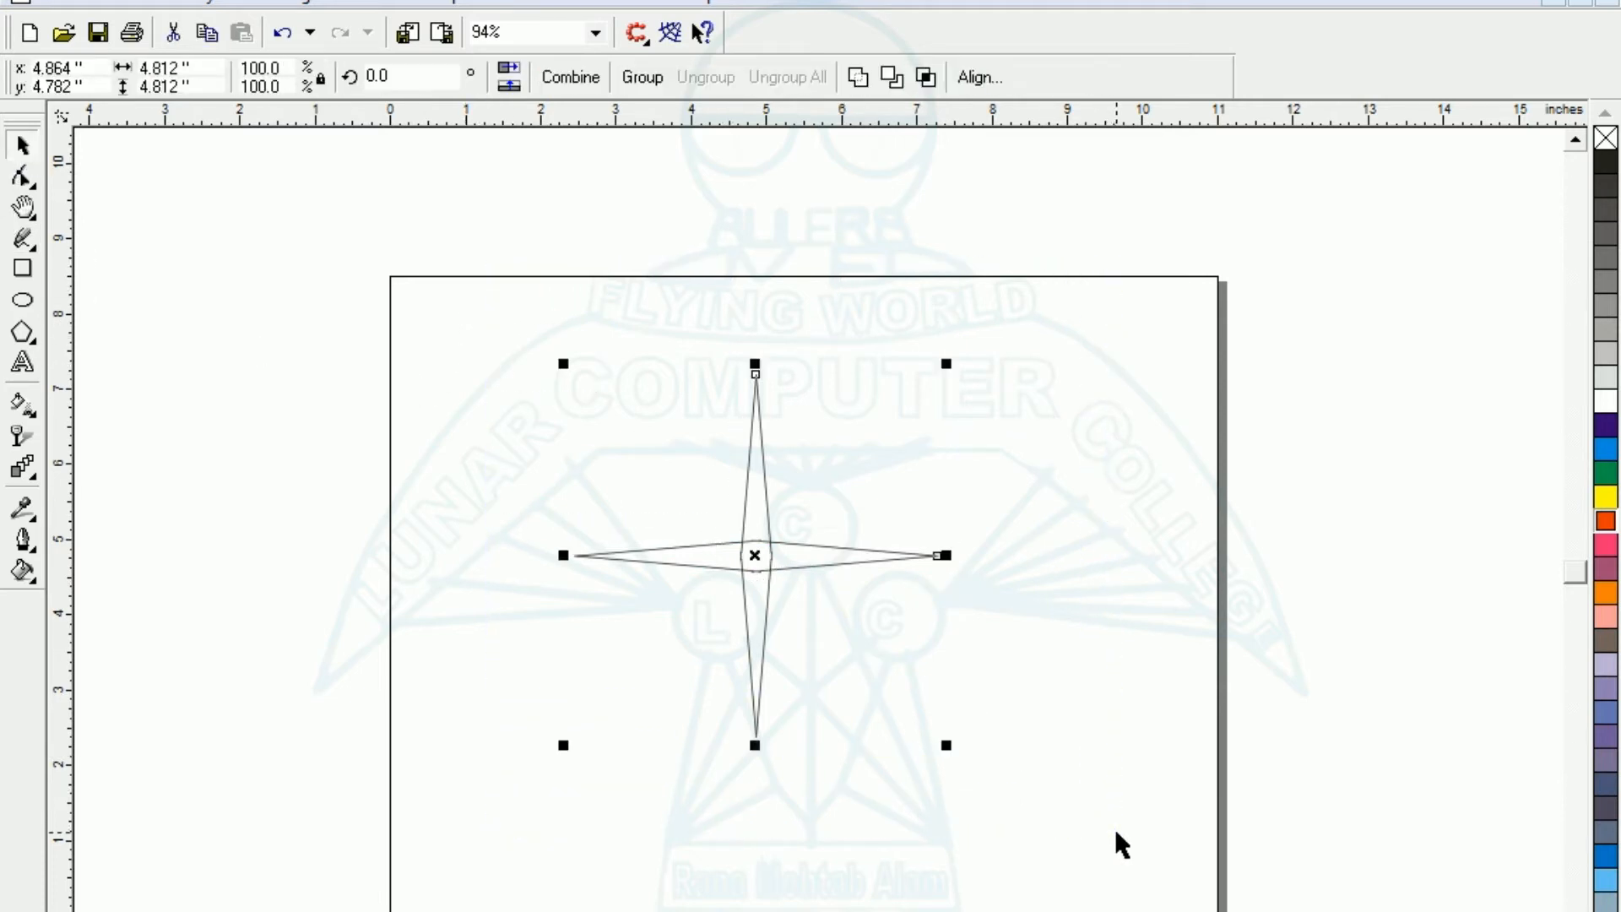
pyautogui.click(858, 78)
pyautogui.click(435, 425)
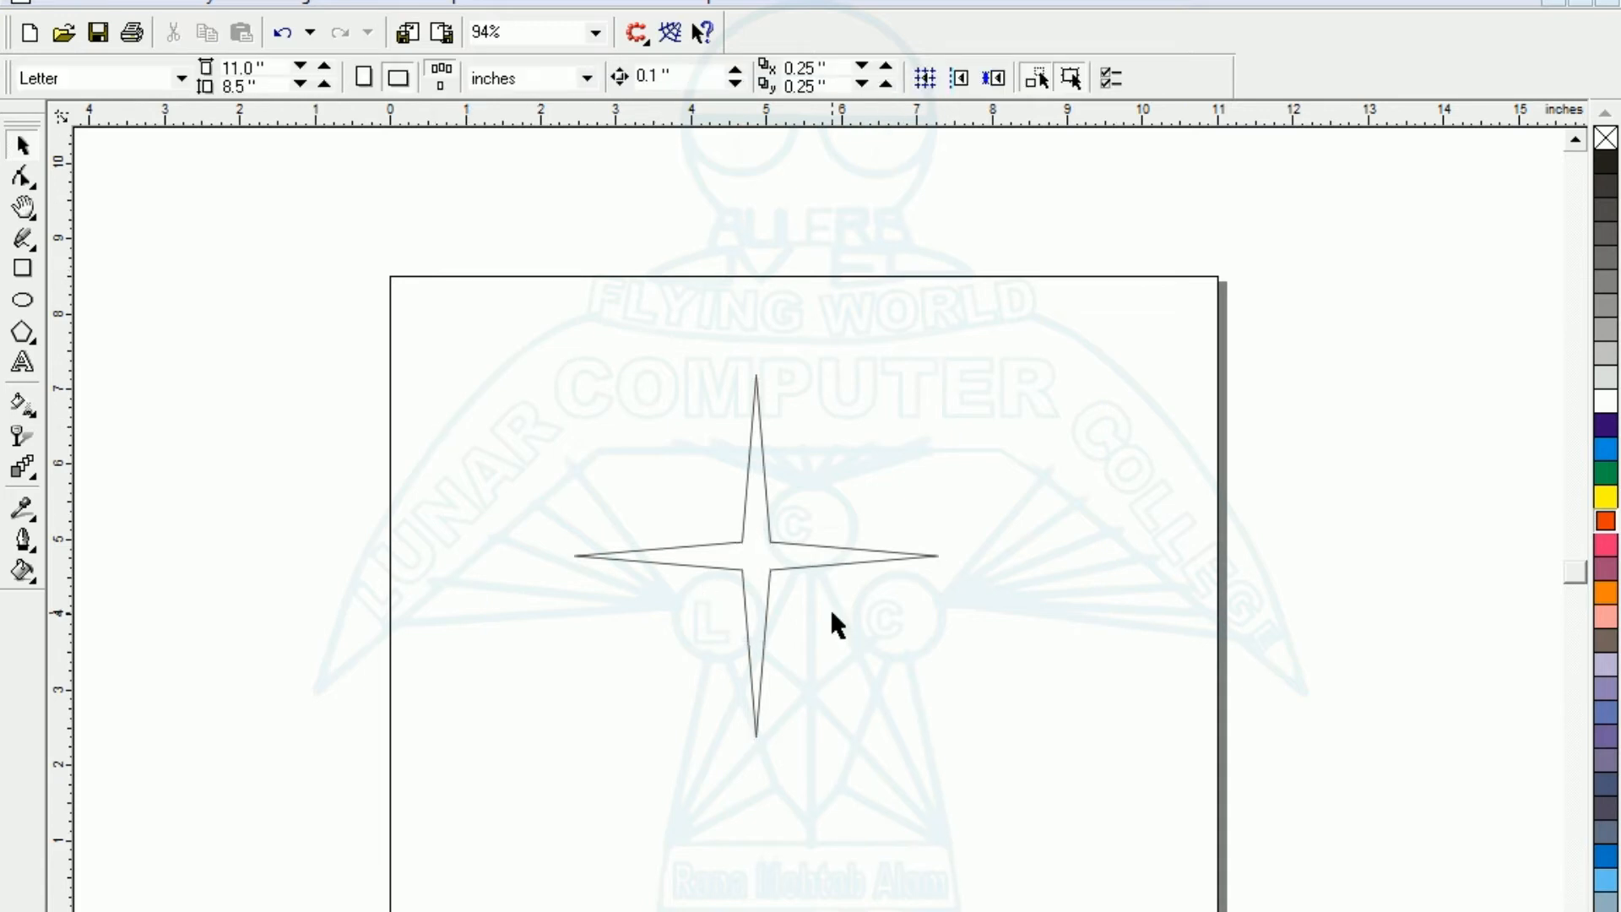
# - Rotate a copy of the four-pointed star 30° clockwise and repeat the rotated copy once to form twelve points
pyautogui.click(879, 560)
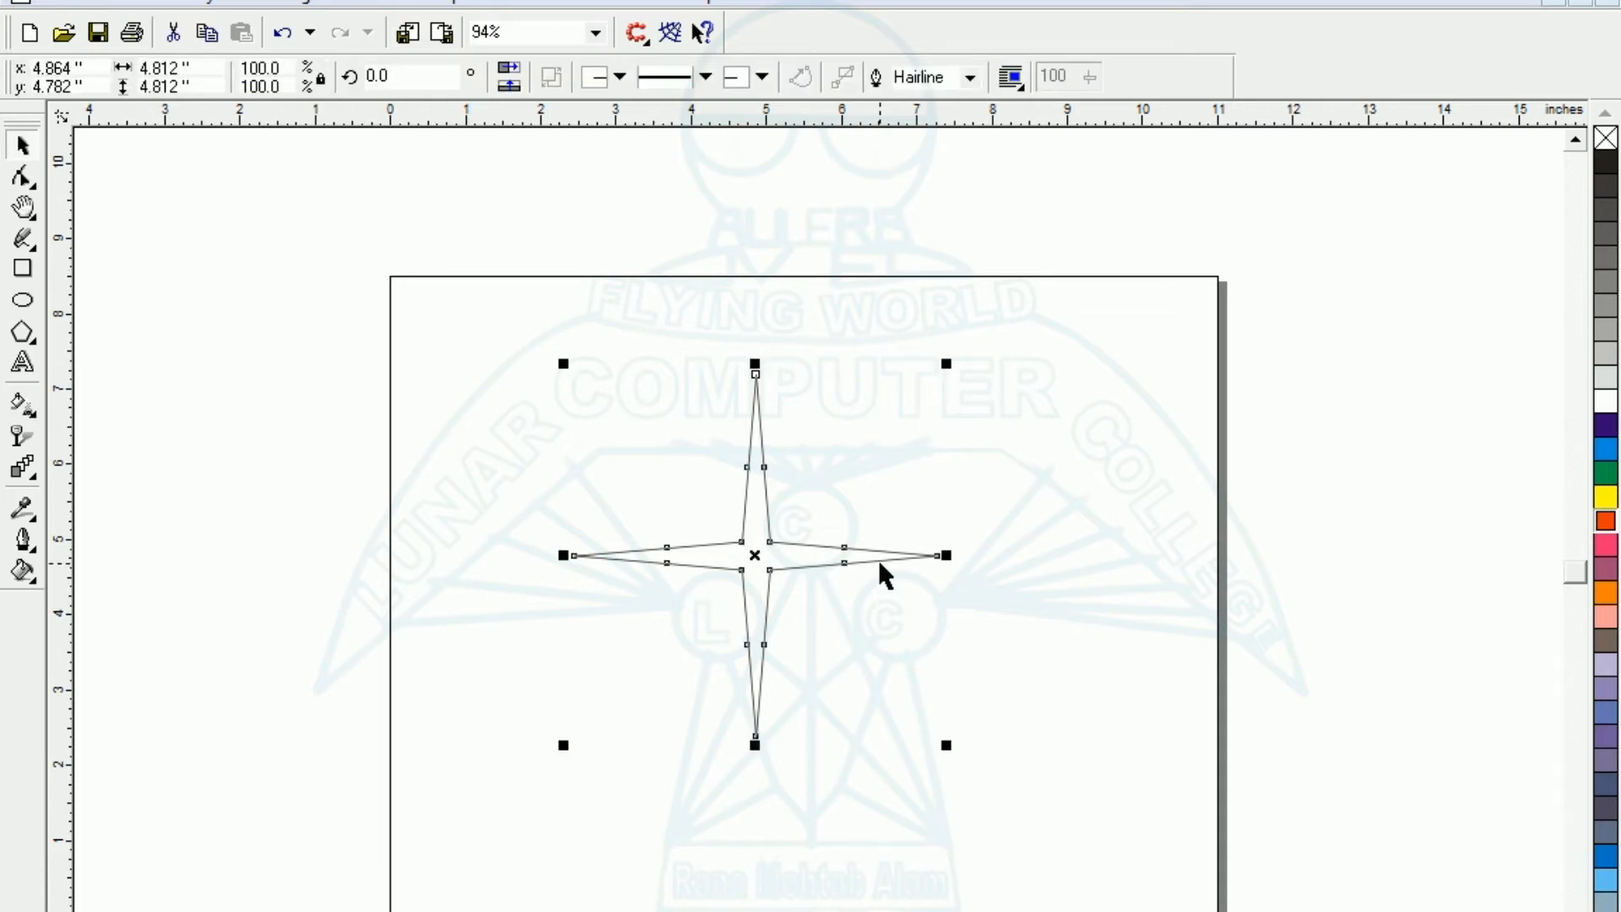
pyautogui.click(756, 555)
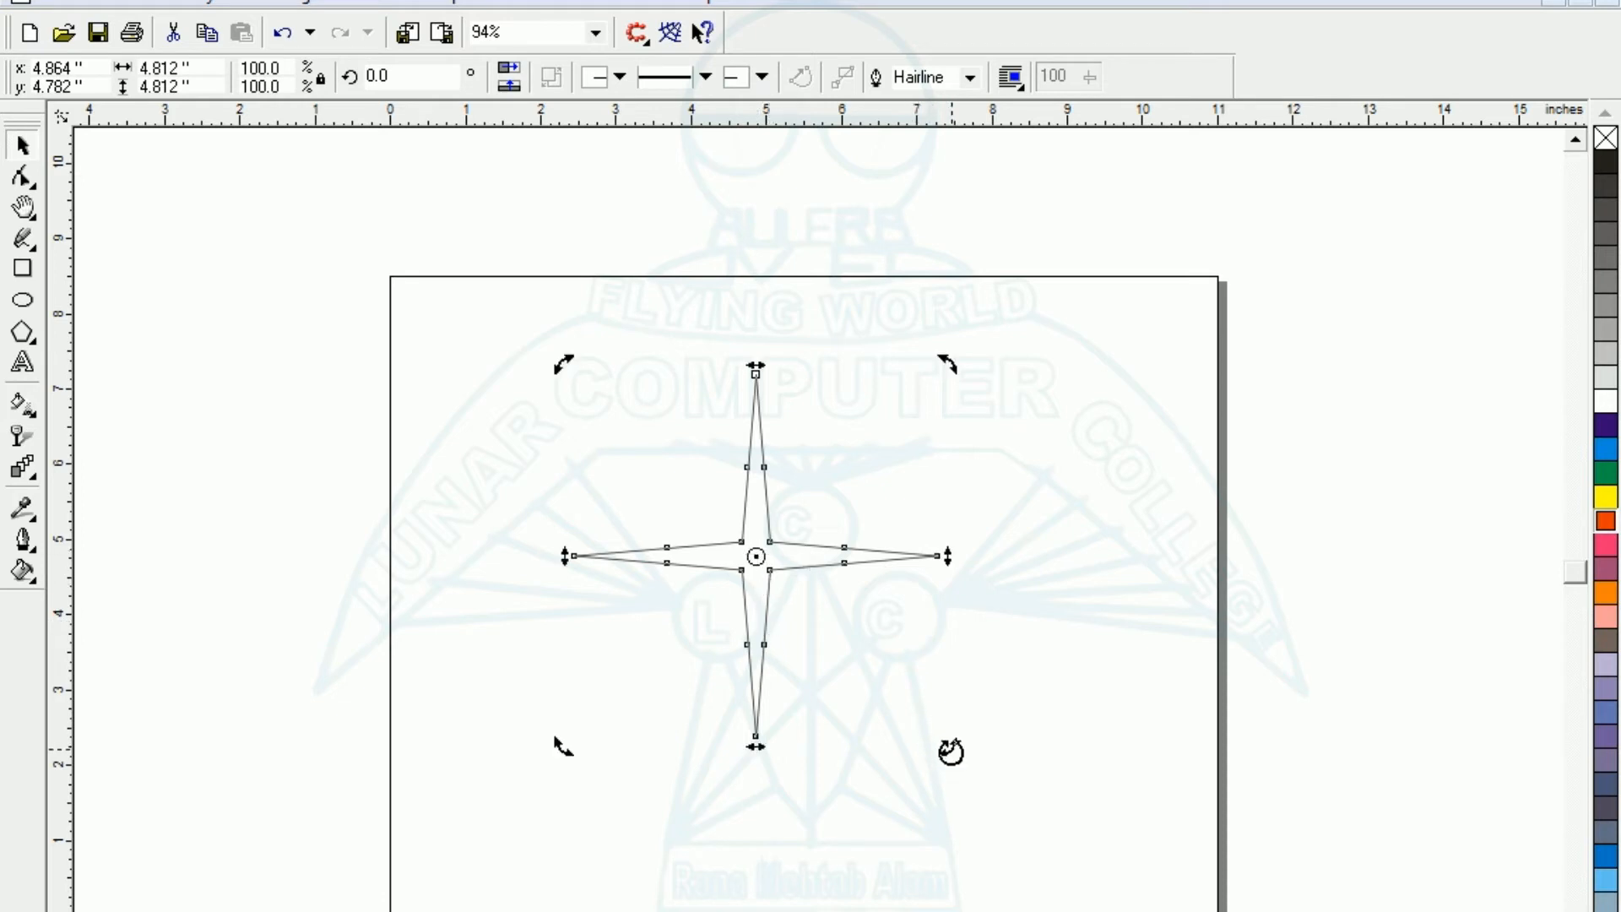
pyautogui.moveTo(951, 752); pyautogui.dragTo(802, 787)
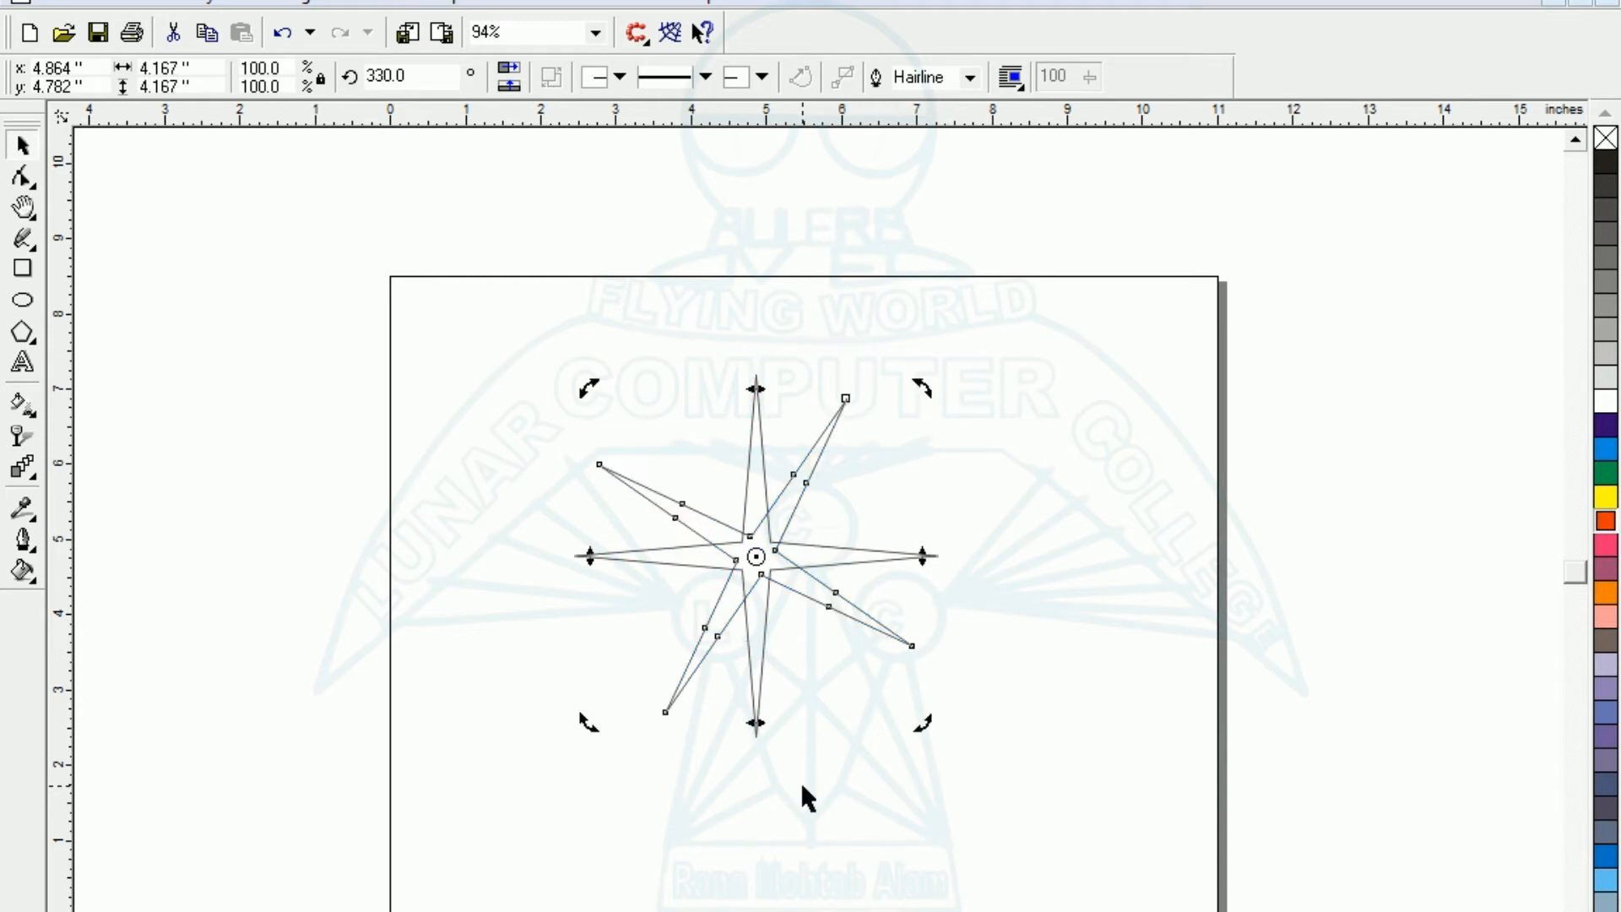
pyautogui.hotkey('ctrl', 'r')
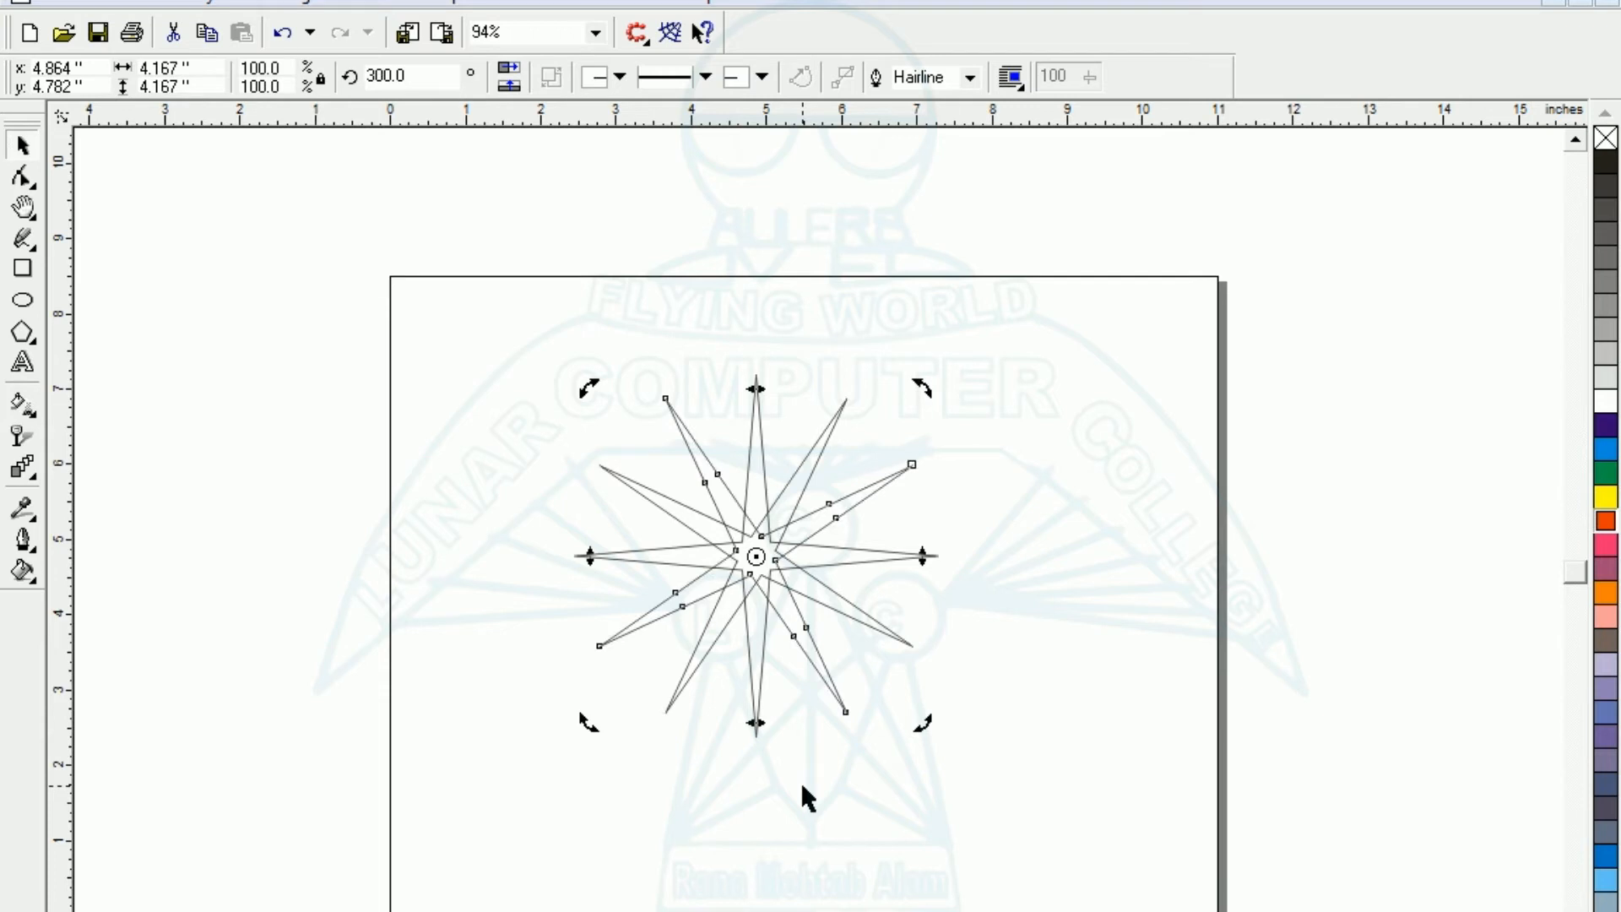
pyautogui.click(476, 501)
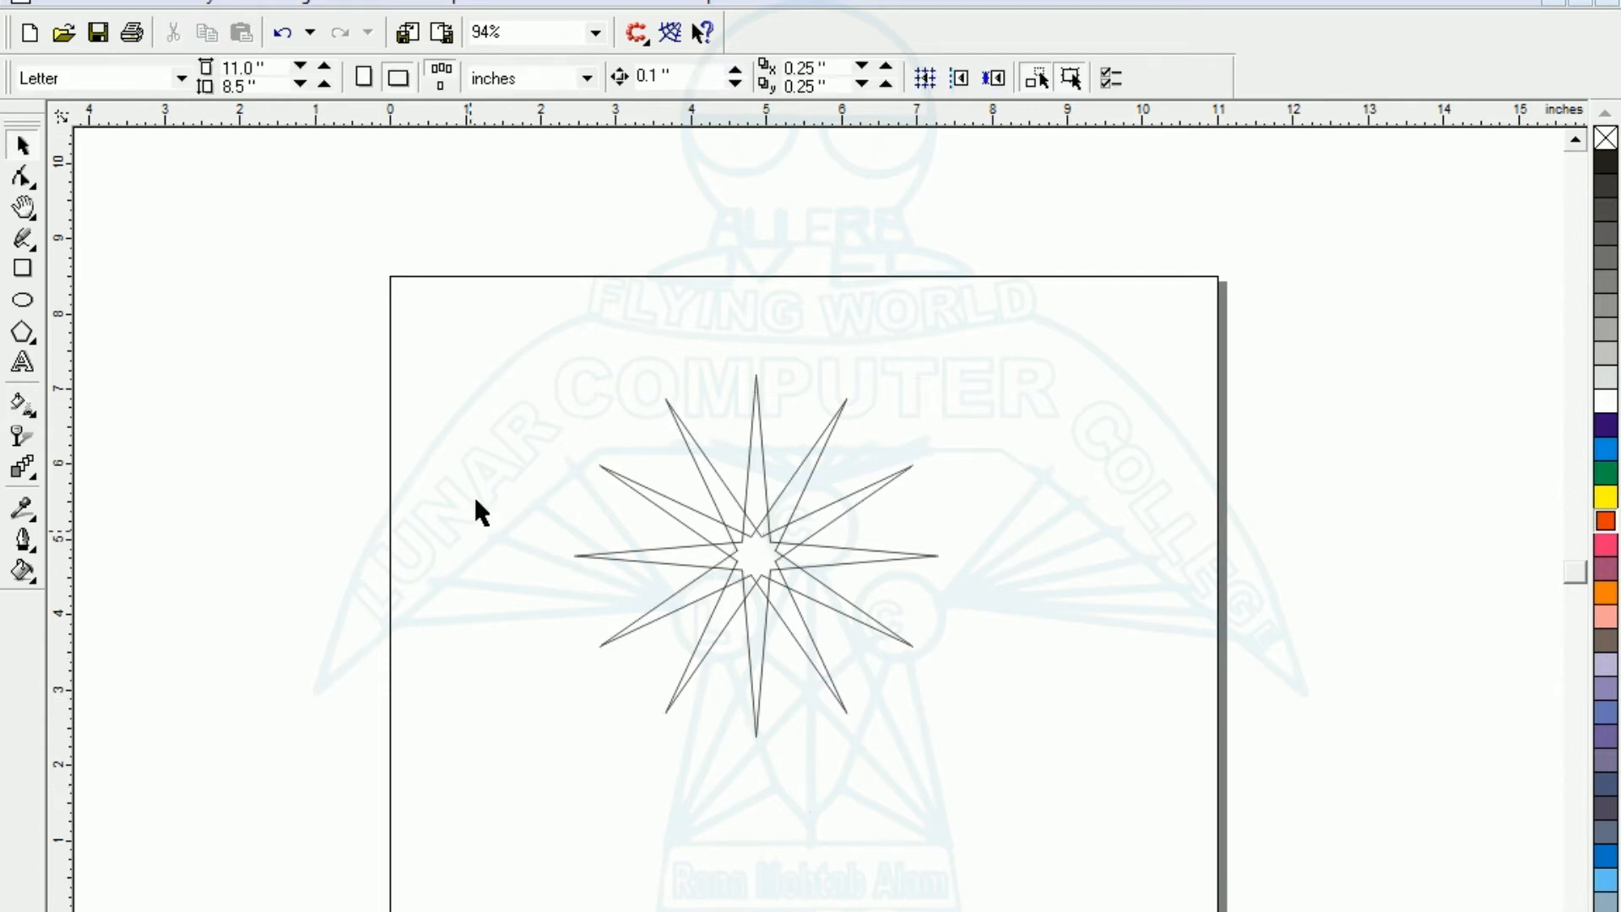
# - Fill the three overlapping stars with orange-red and weld them into one twelve-pointed star
pyautogui.moveTo(512, 256); pyautogui.dragTo(1113, 841)
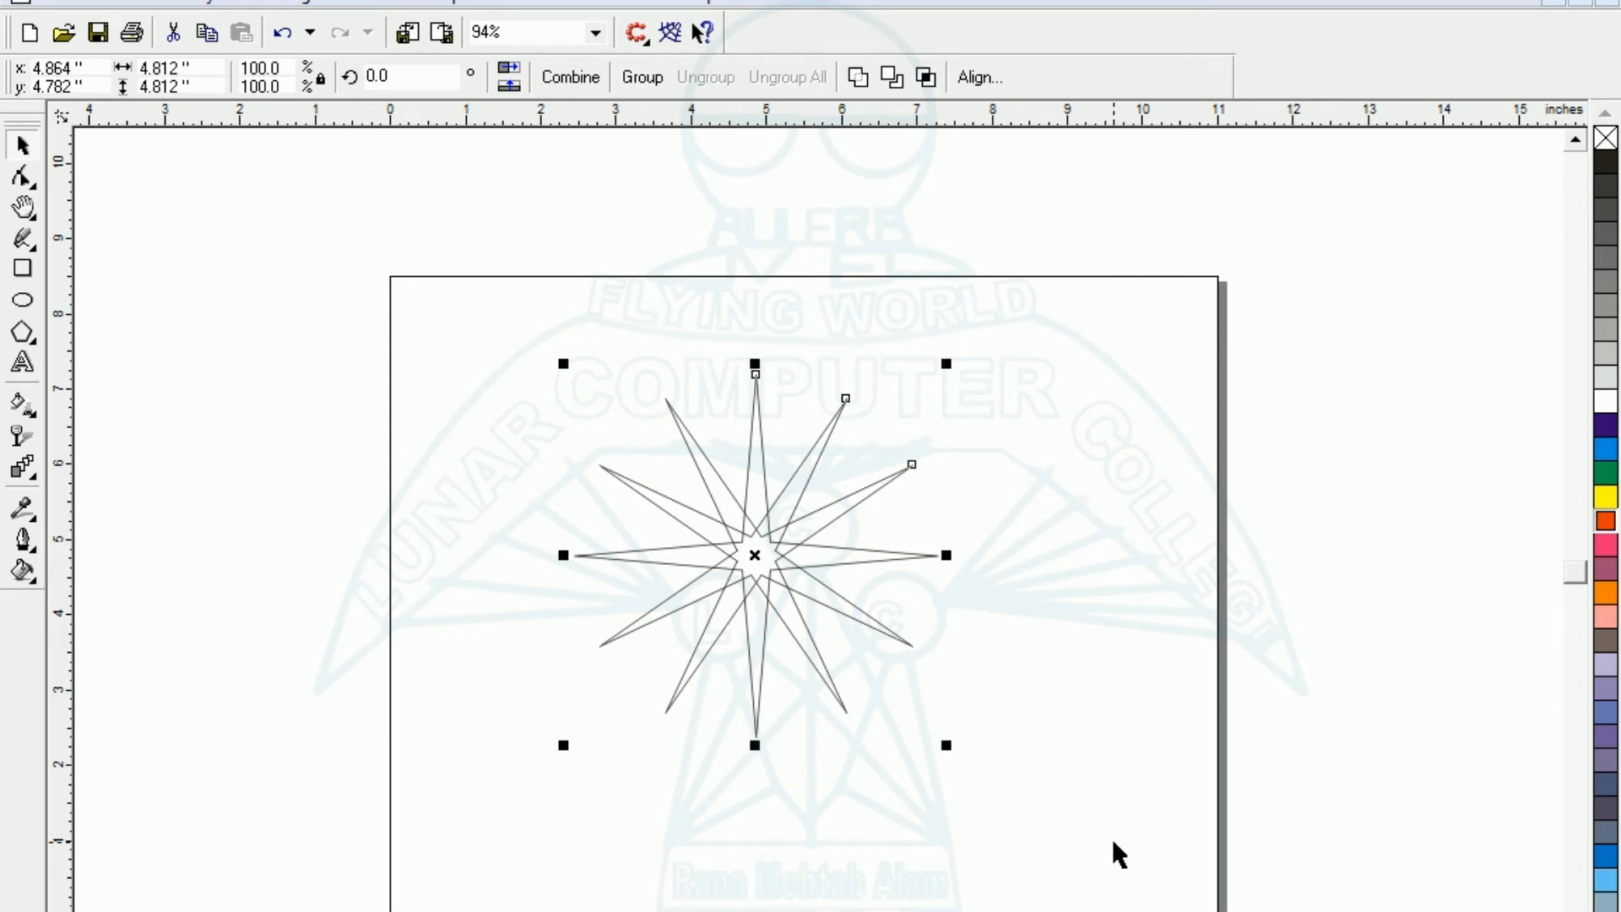
pyautogui.click(1611, 521)
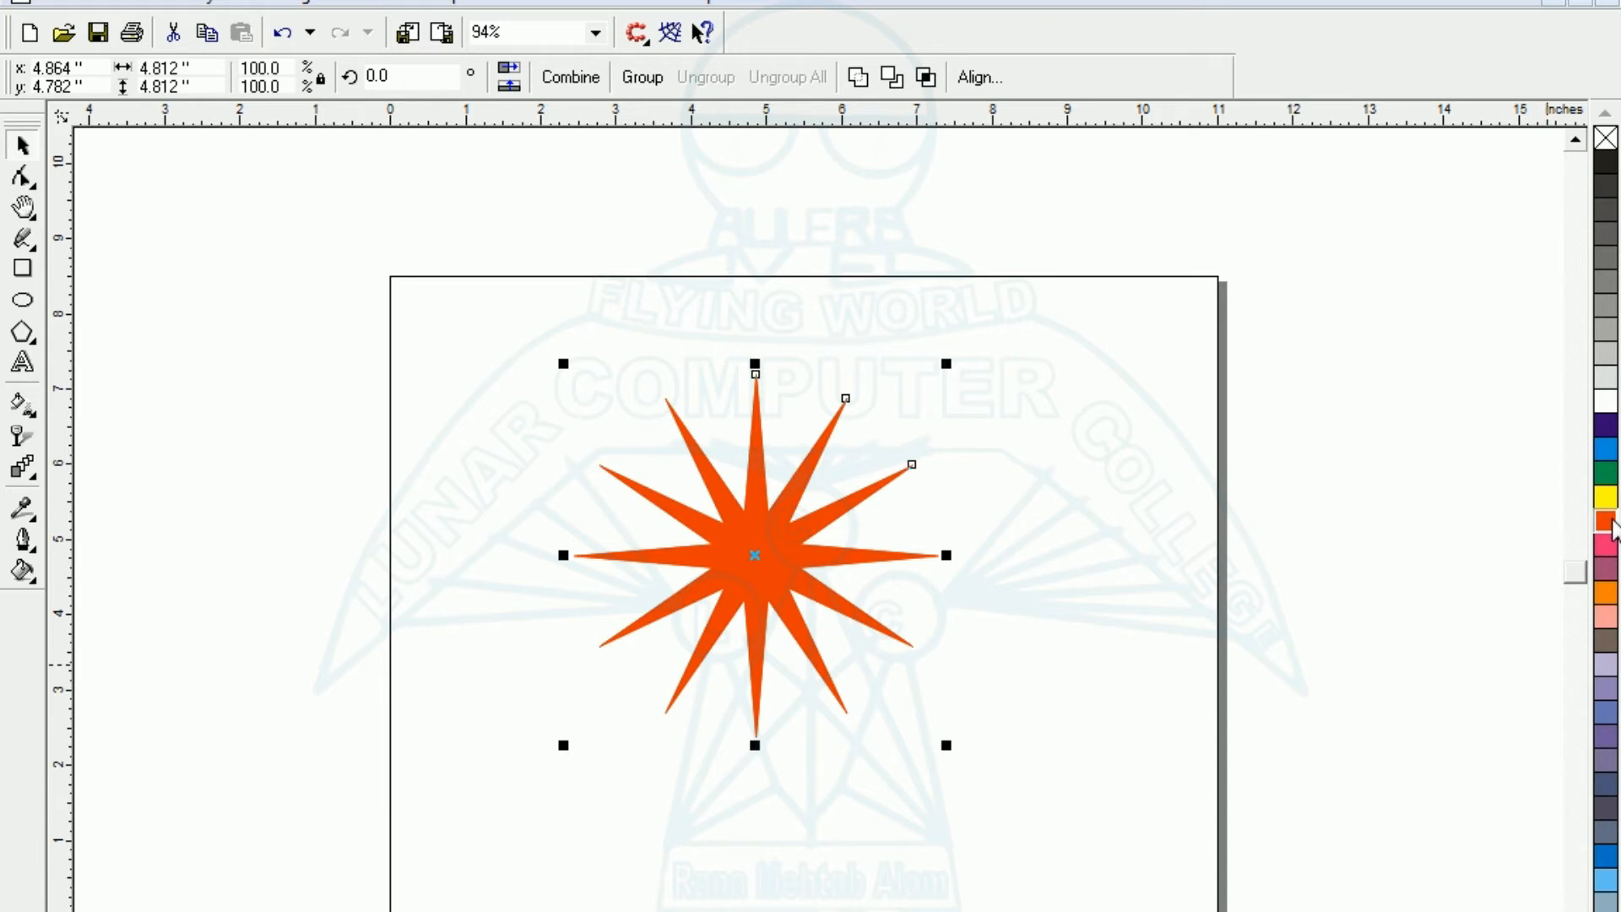
pyautogui.click(859, 77)
pyautogui.click(1068, 773)
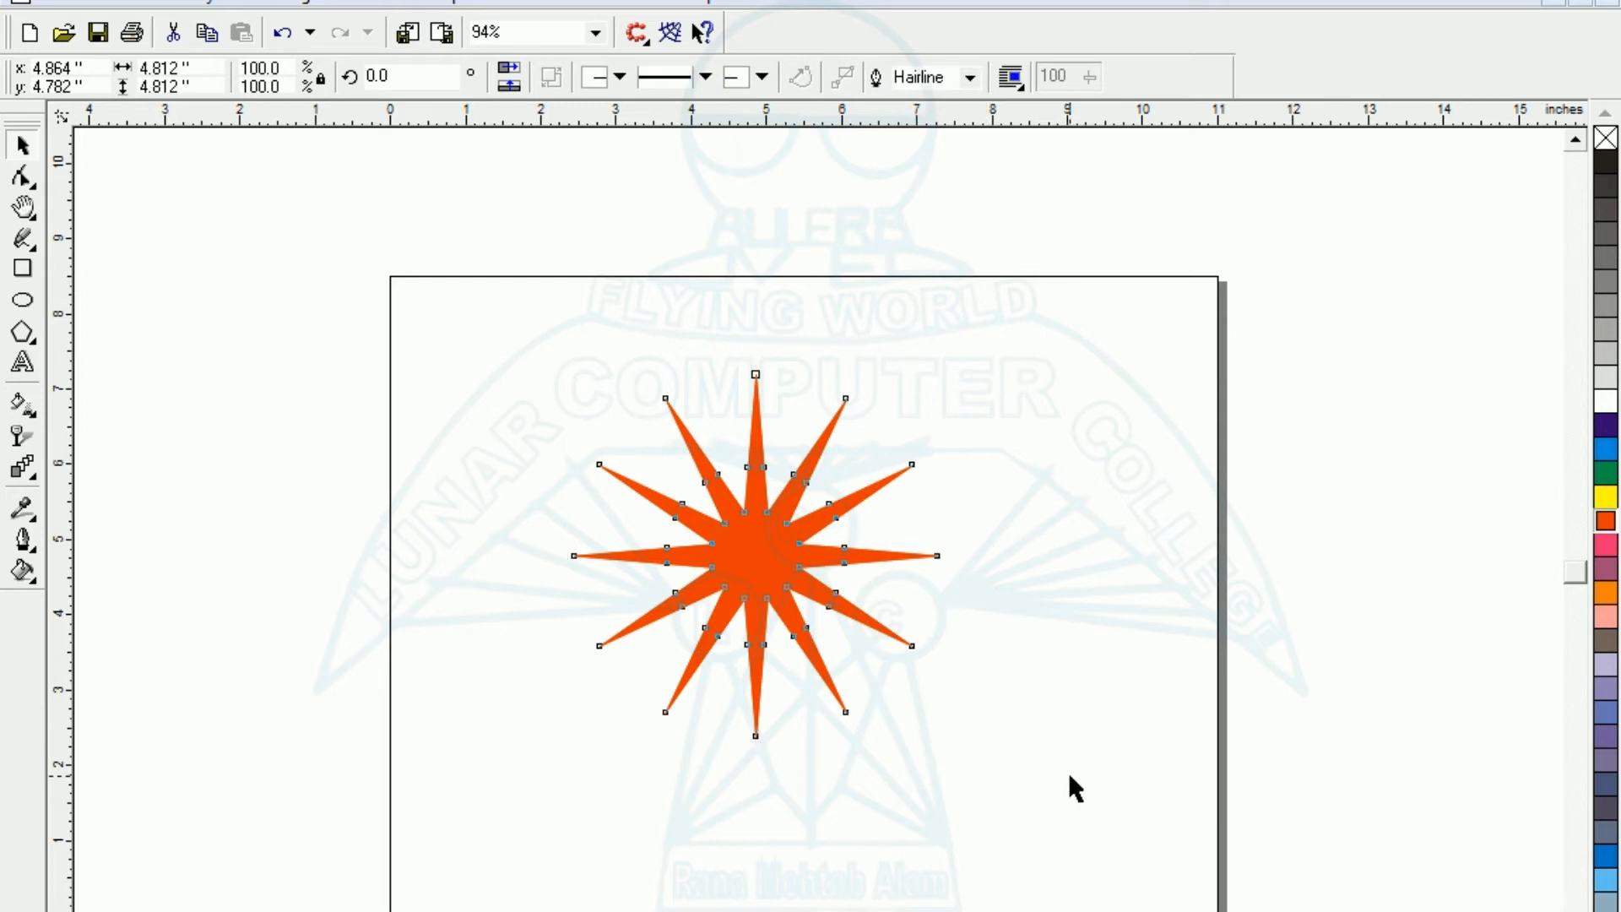
# - Make a concentric copy of the star scaled down to about 3.76 in and fill it yellow
pyautogui.click(770, 574)
pyautogui.moveTo(944, 749); pyautogui.dragTo(917, 707)
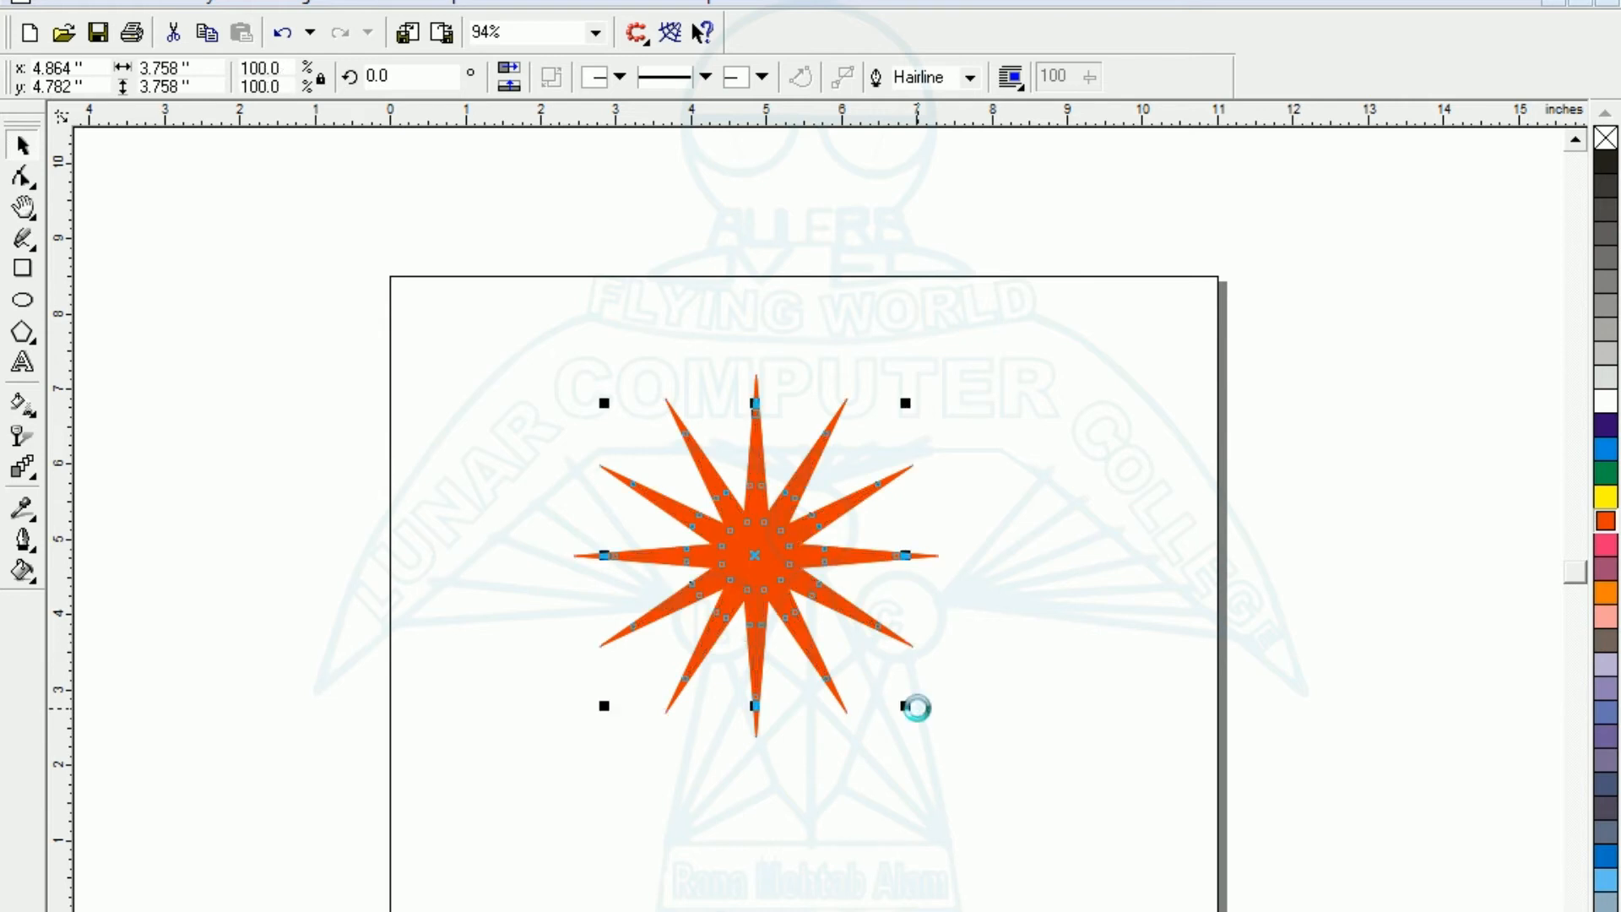
pyautogui.click(1606, 500)
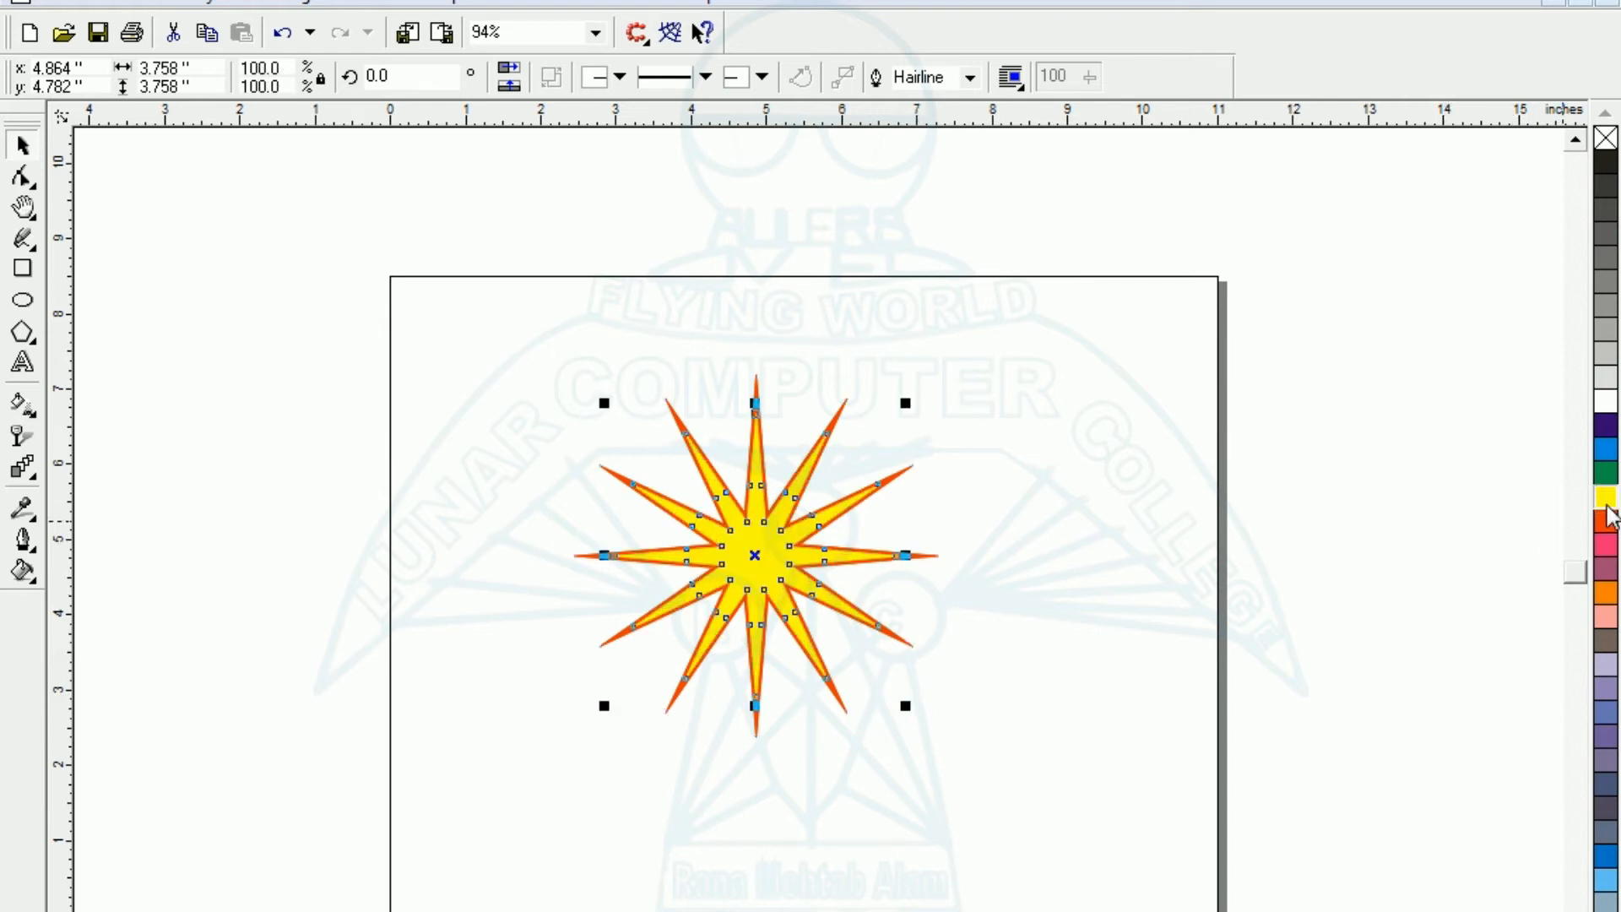
pyautogui.click(1004, 663)
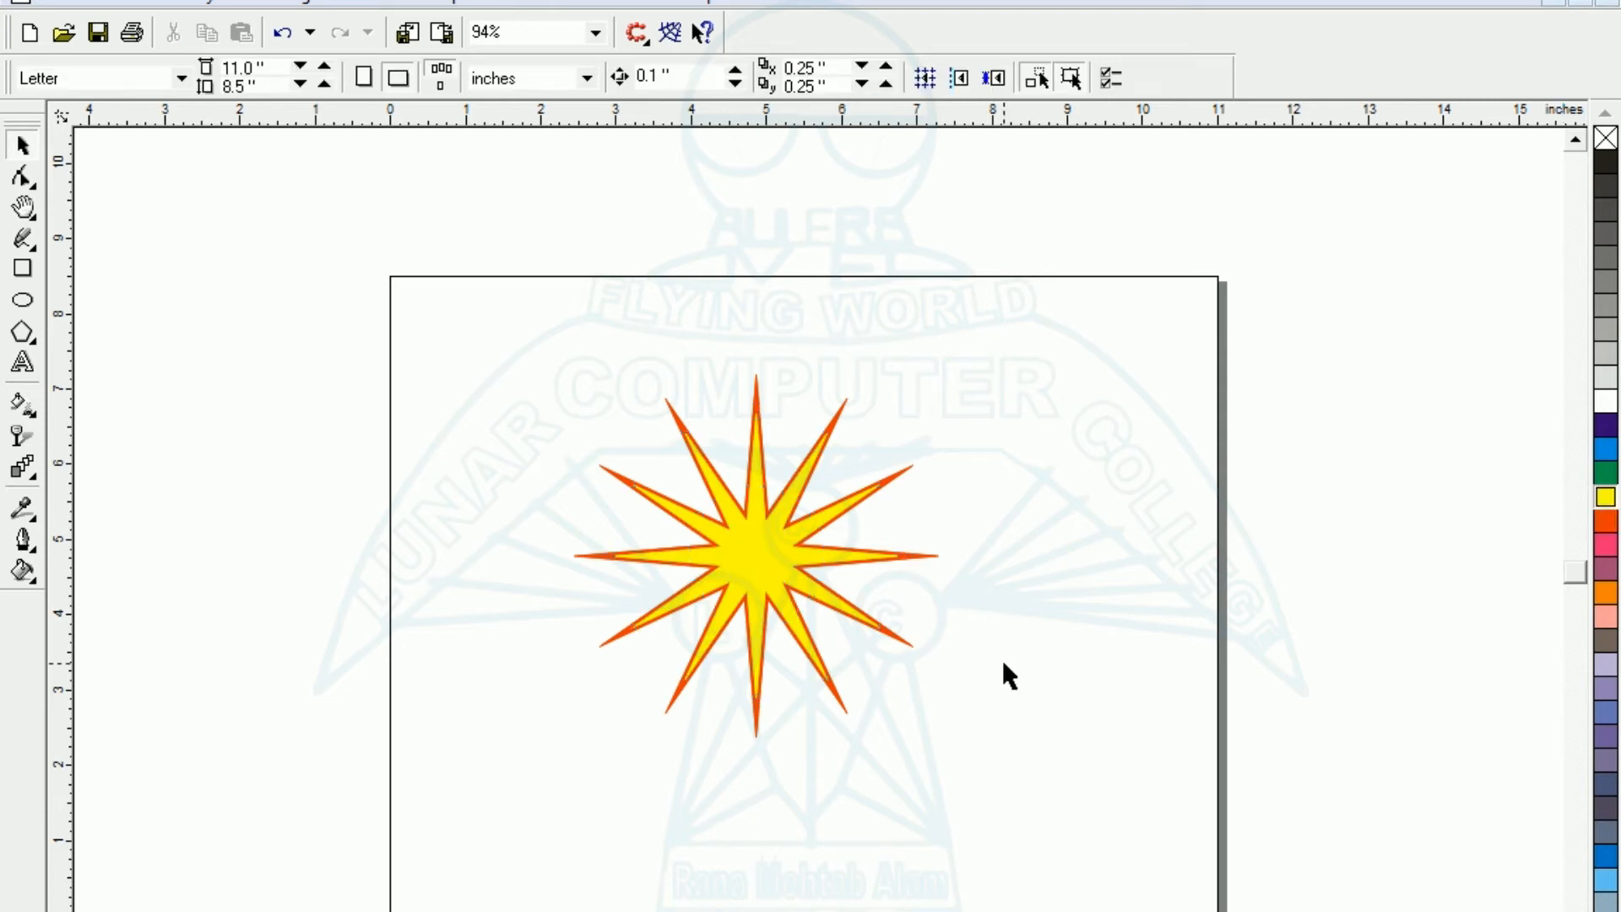
# - Blend the outer orange-red star into the inner yellow star with 20 steps
pyautogui.press('F2')
pyautogui.moveTo(569, 568); pyautogui.dragTo(804, 706)
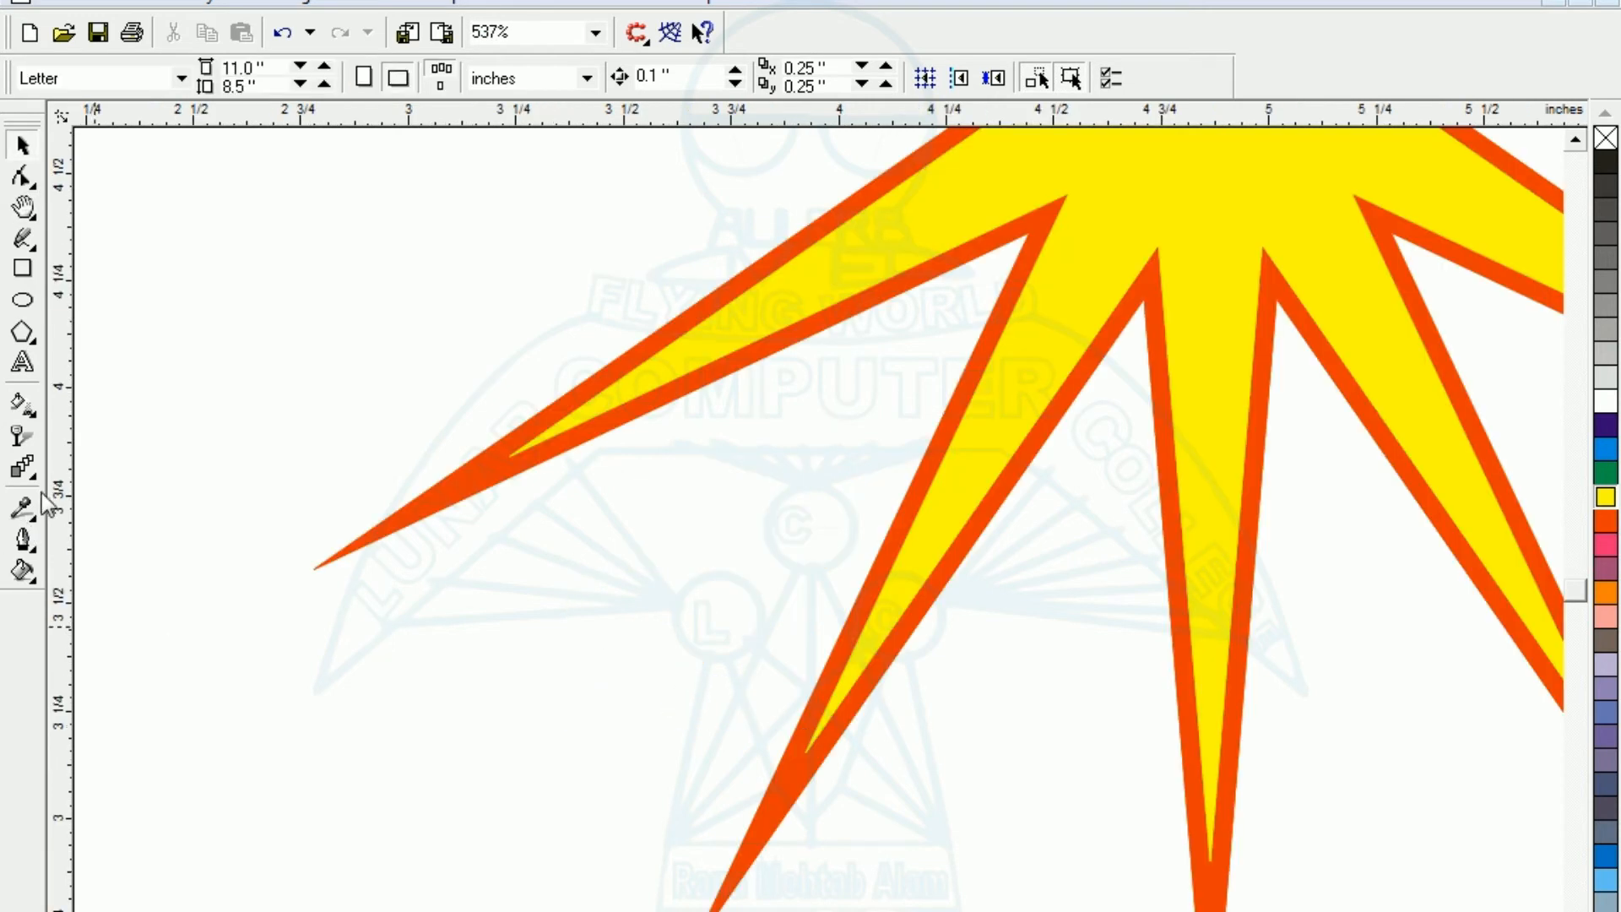
pyautogui.click(25, 471)
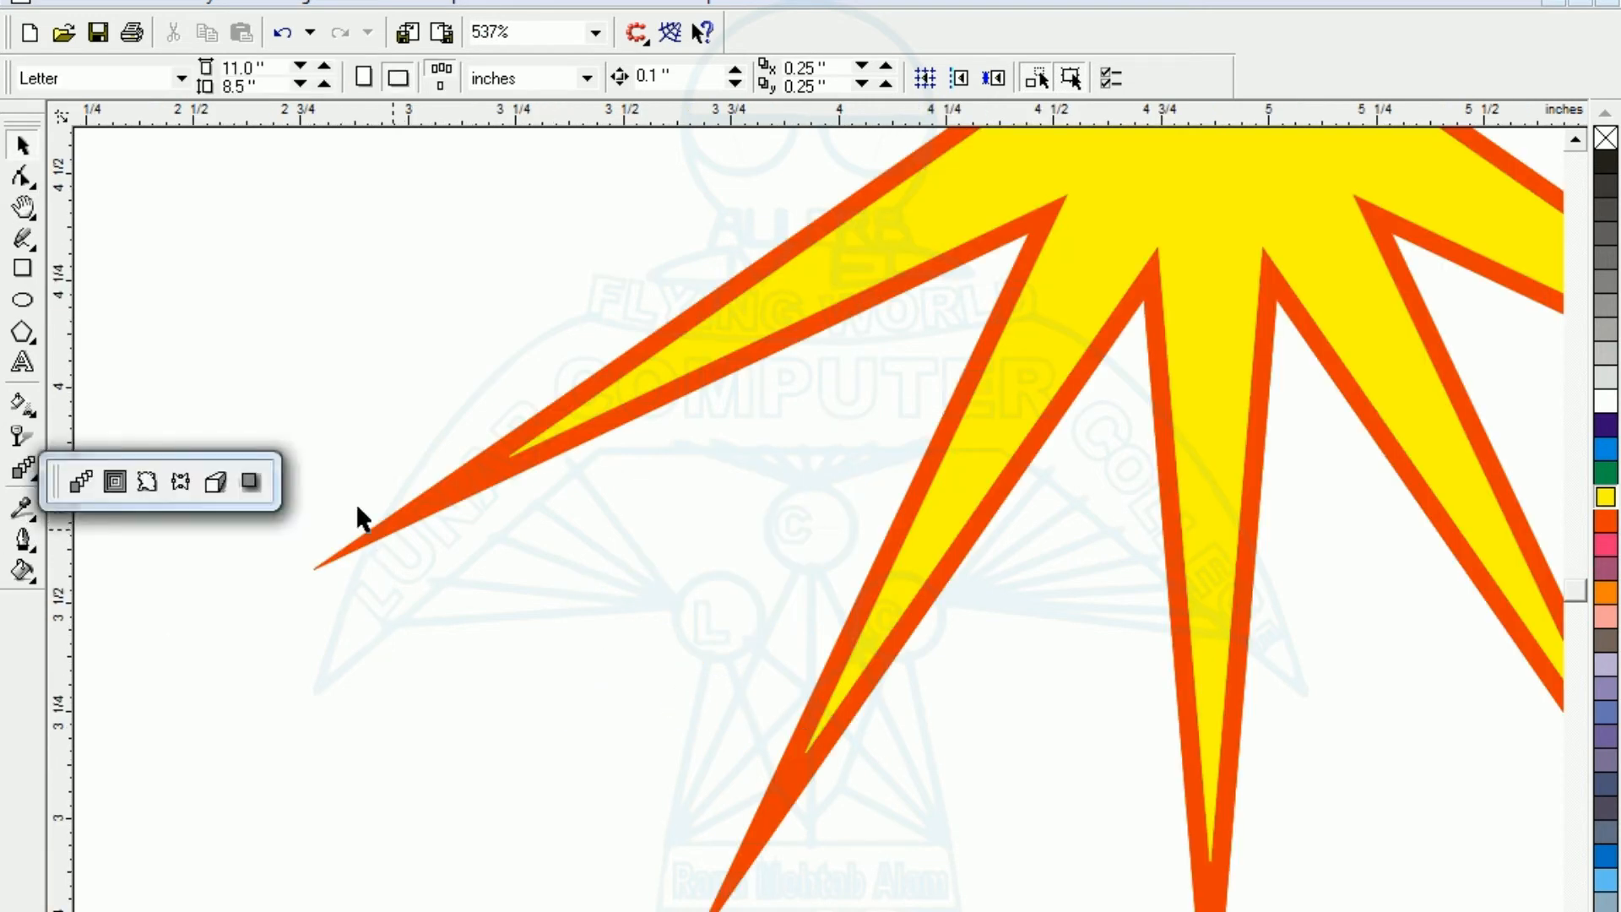
pyautogui.click(79, 487)
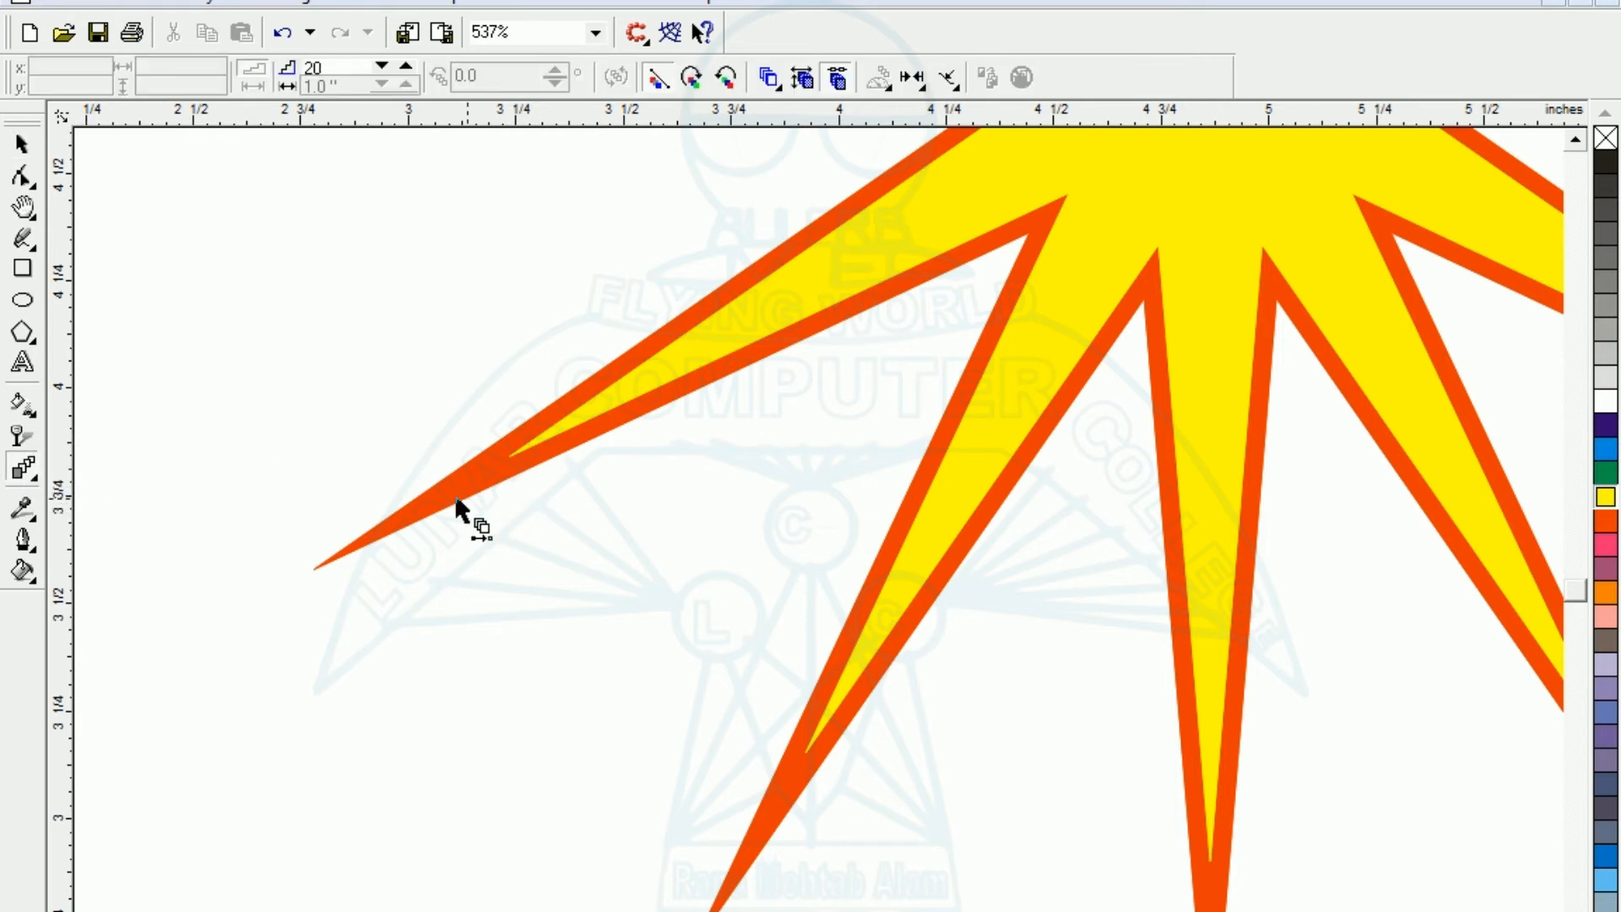
pyautogui.moveTo(442, 494); pyautogui.dragTo(507, 478)
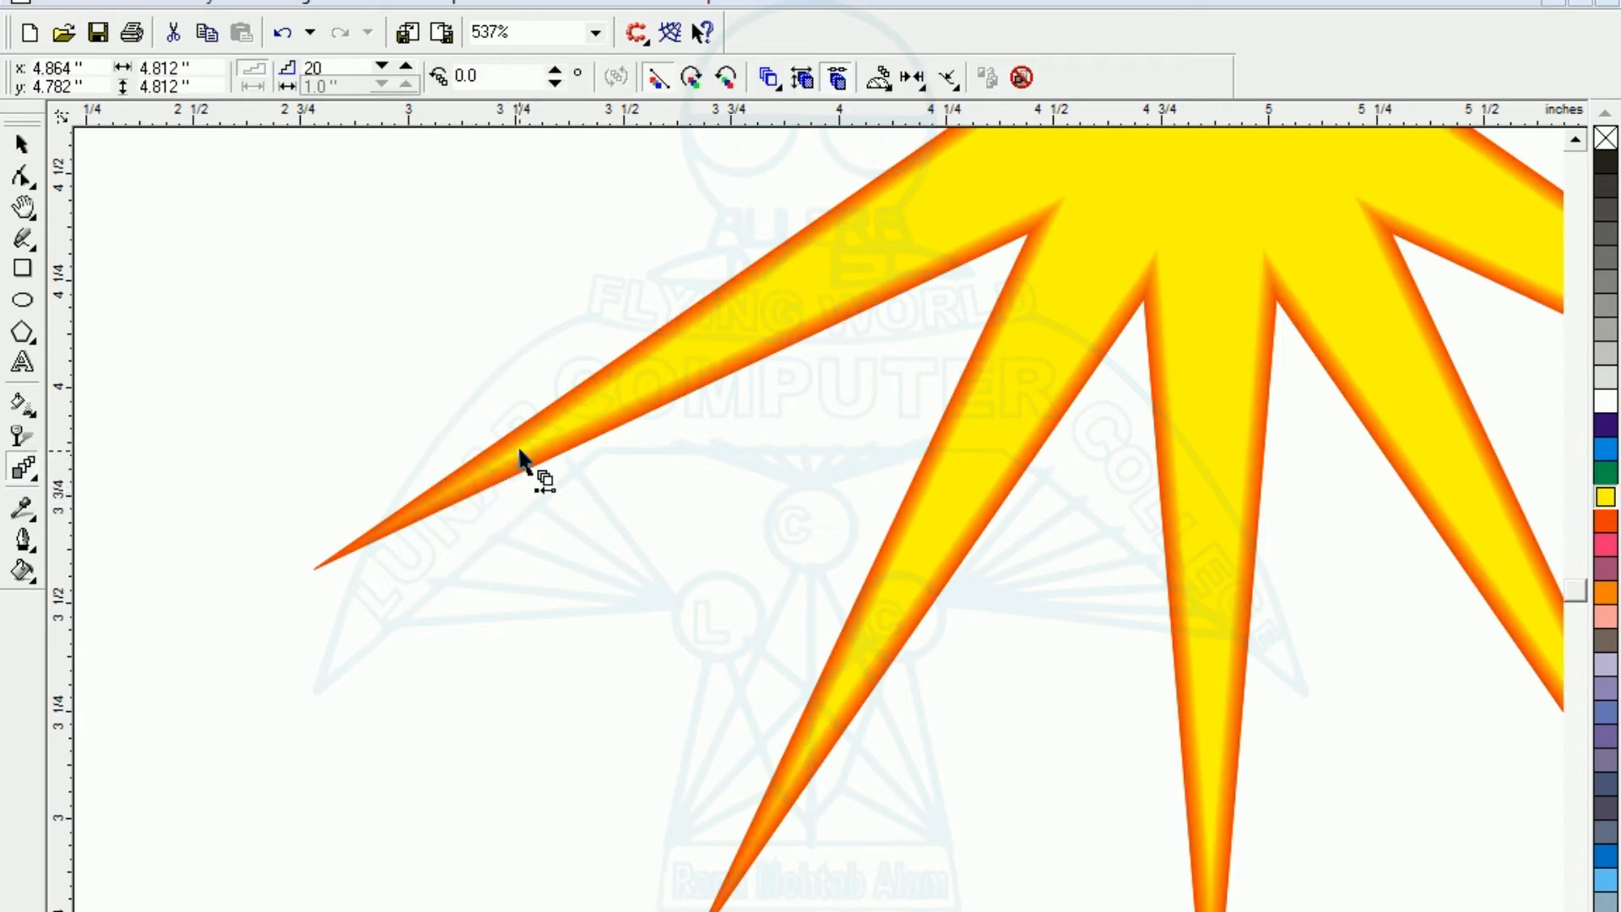
pyautogui.press('F3')
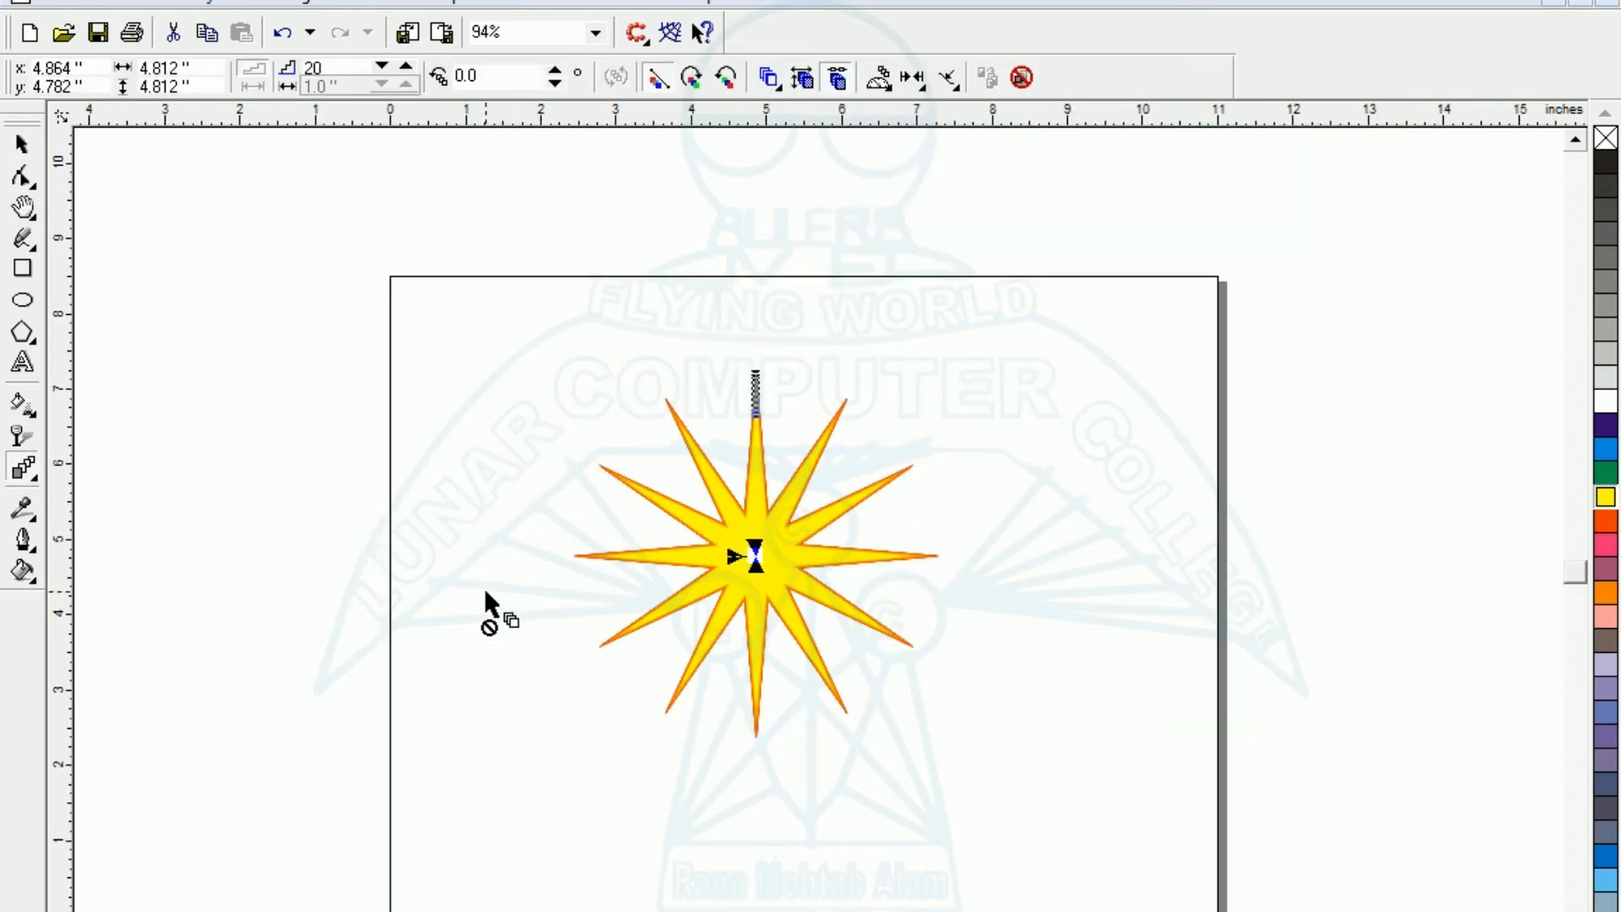
pyautogui.click(34, 152)
pyautogui.click(427, 568)
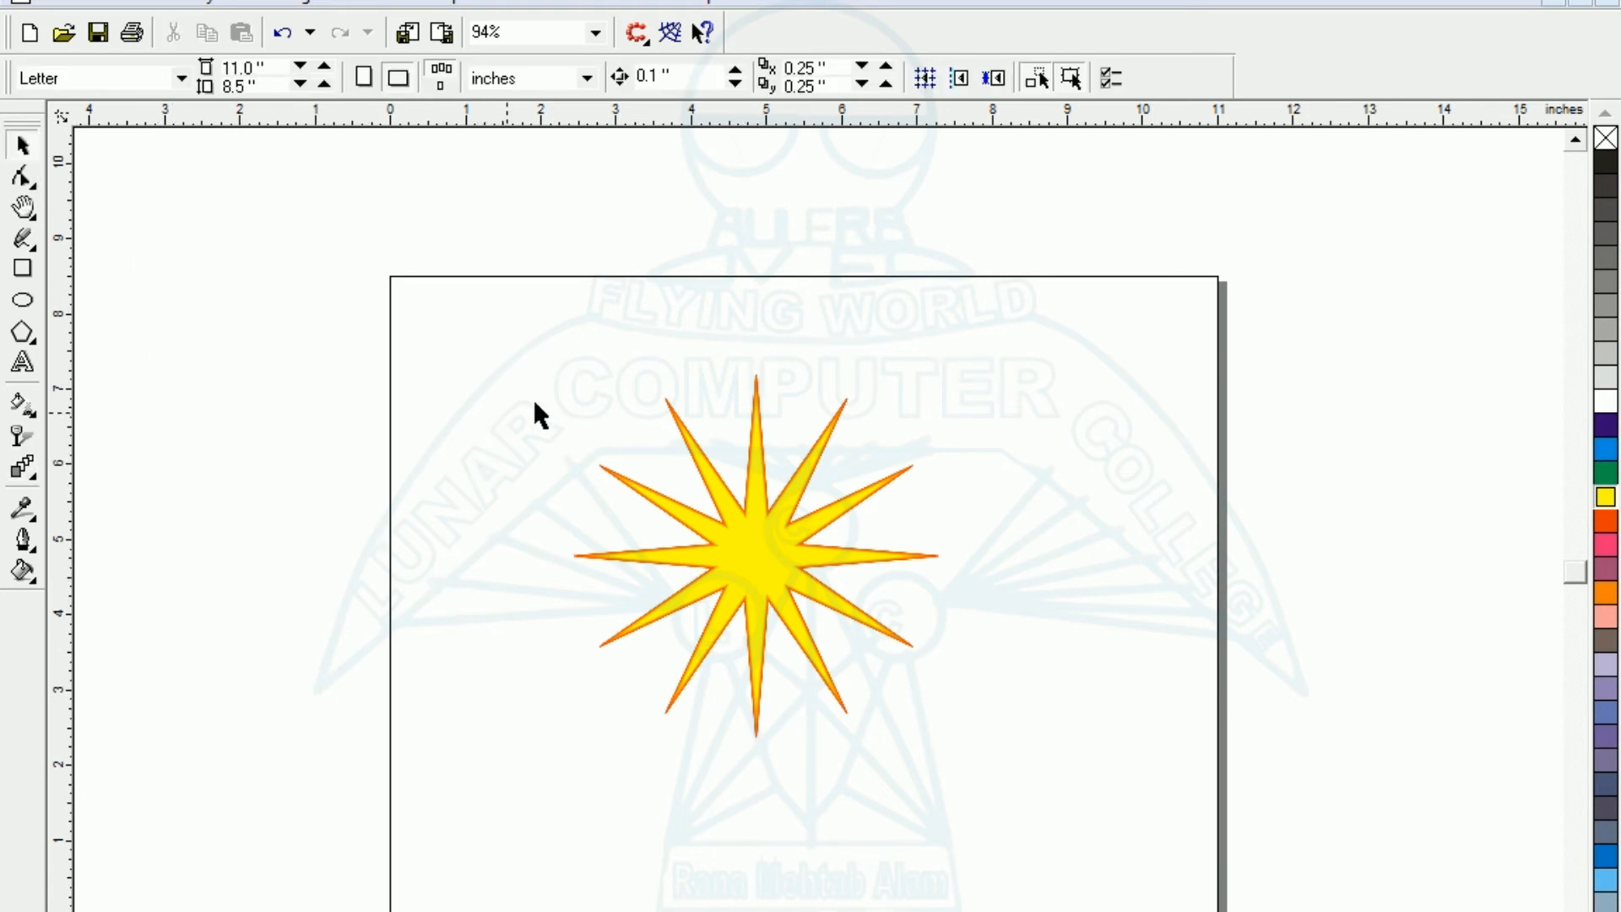
# - Move the inner yellow star slightly down and to the right so the blend becomes off-centre
pyautogui.click(754, 558)
pyautogui.click(756, 434)
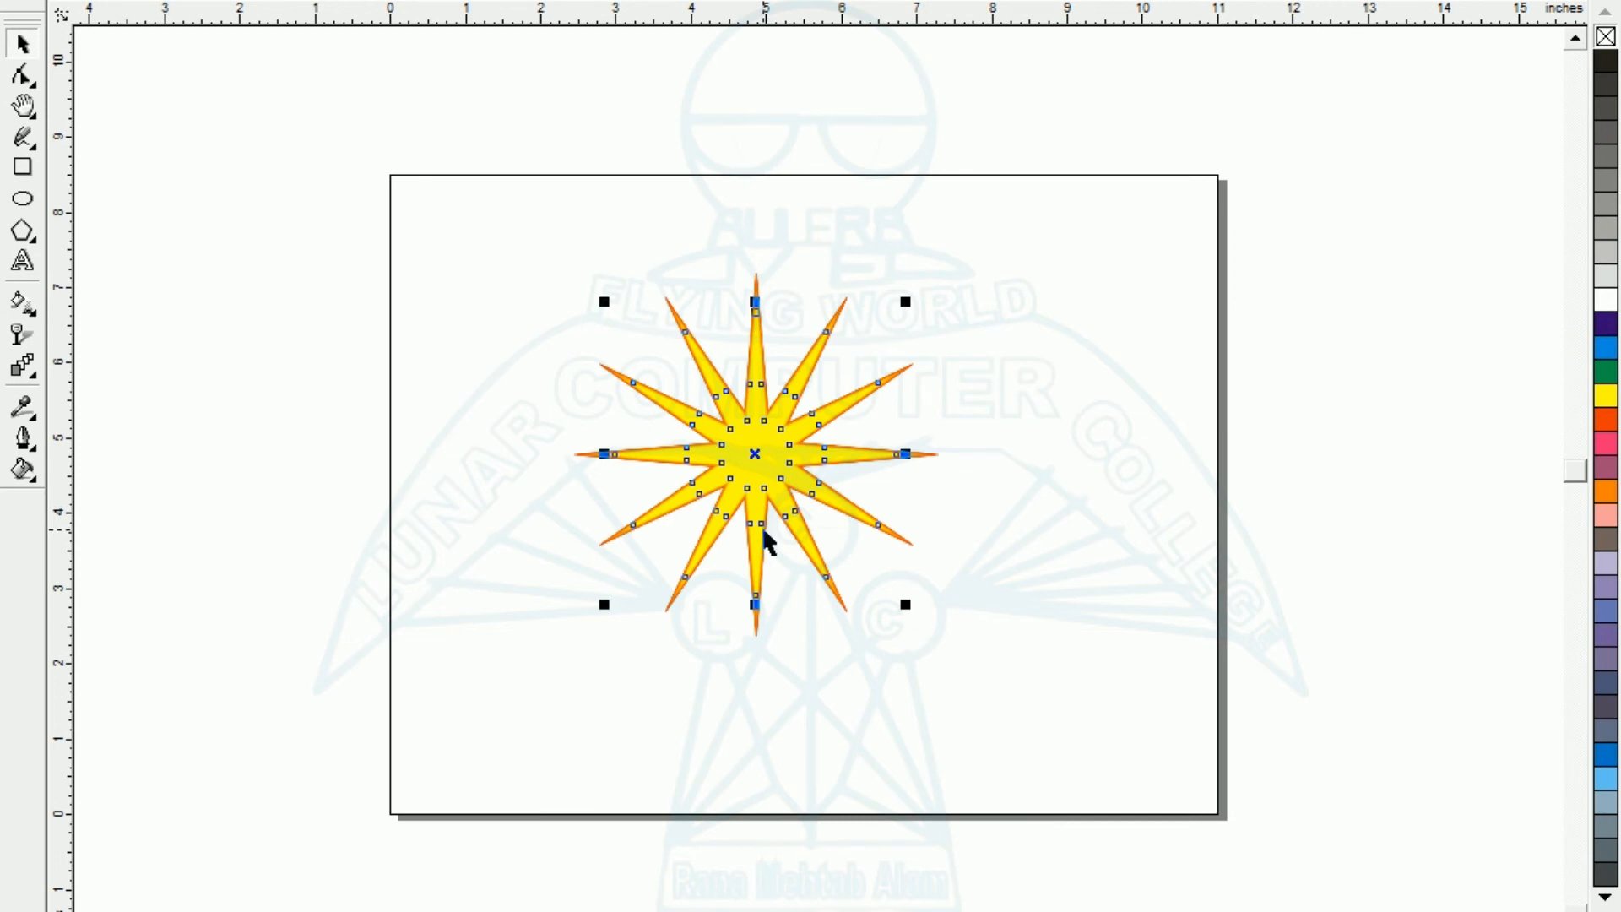
pyautogui.moveTo(757, 457); pyautogui.dragTo(807, 477)
pyautogui.click(908, 724)
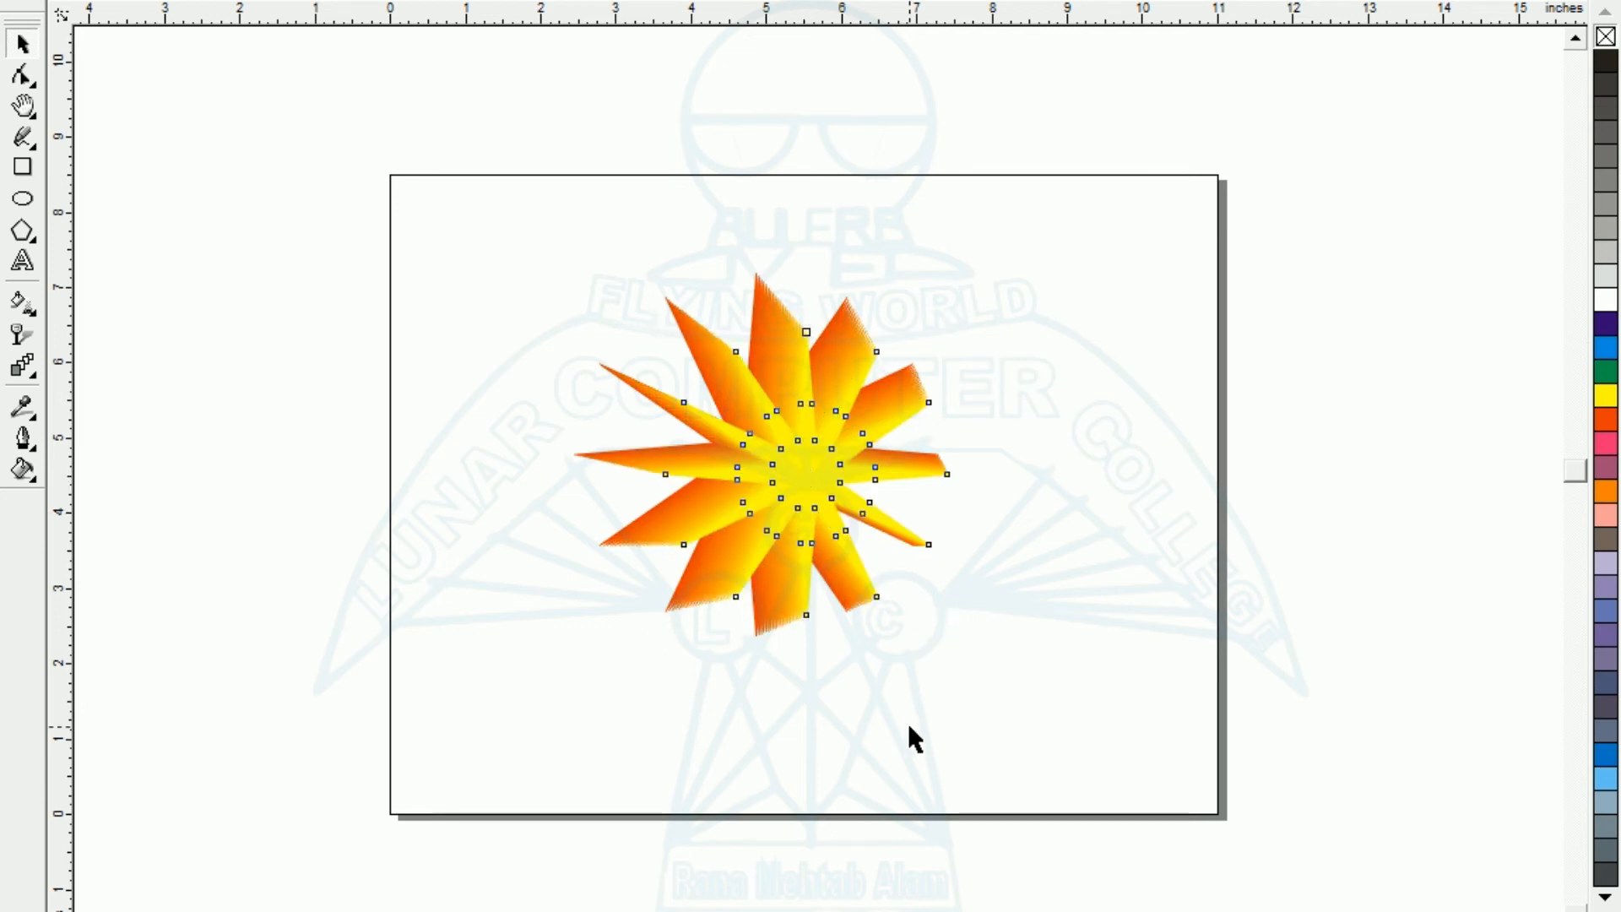
# - Try a dark purple outline on the blended starburst and undo it
pyautogui.moveTo(1146, 761); pyautogui.dragTo(1150, 764)
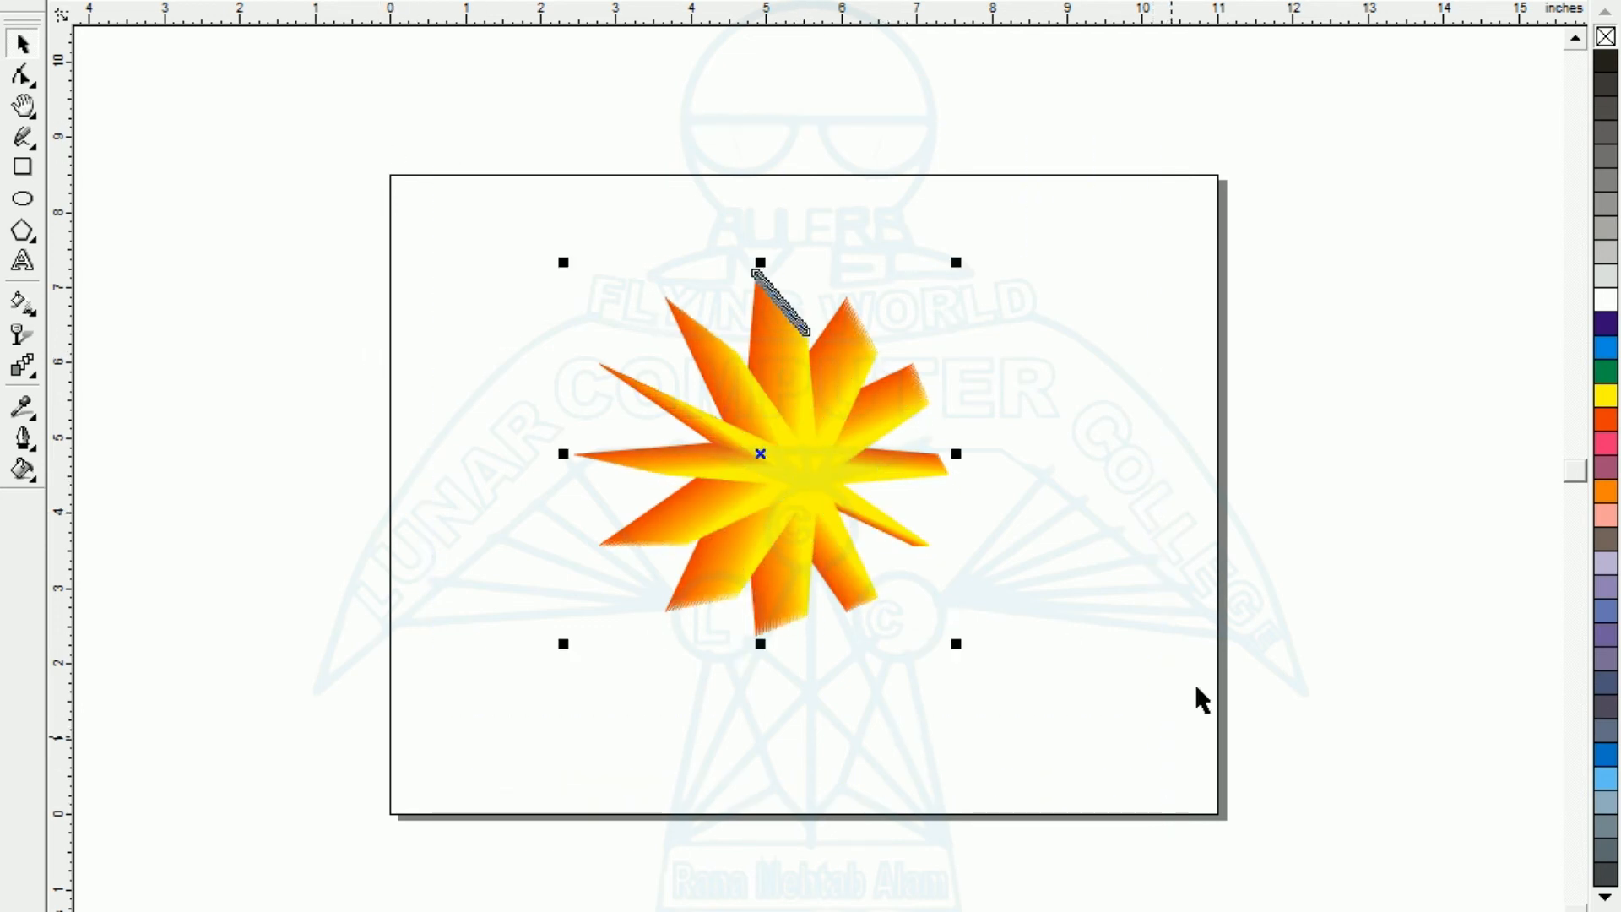
pyautogui.click(1604, 327)
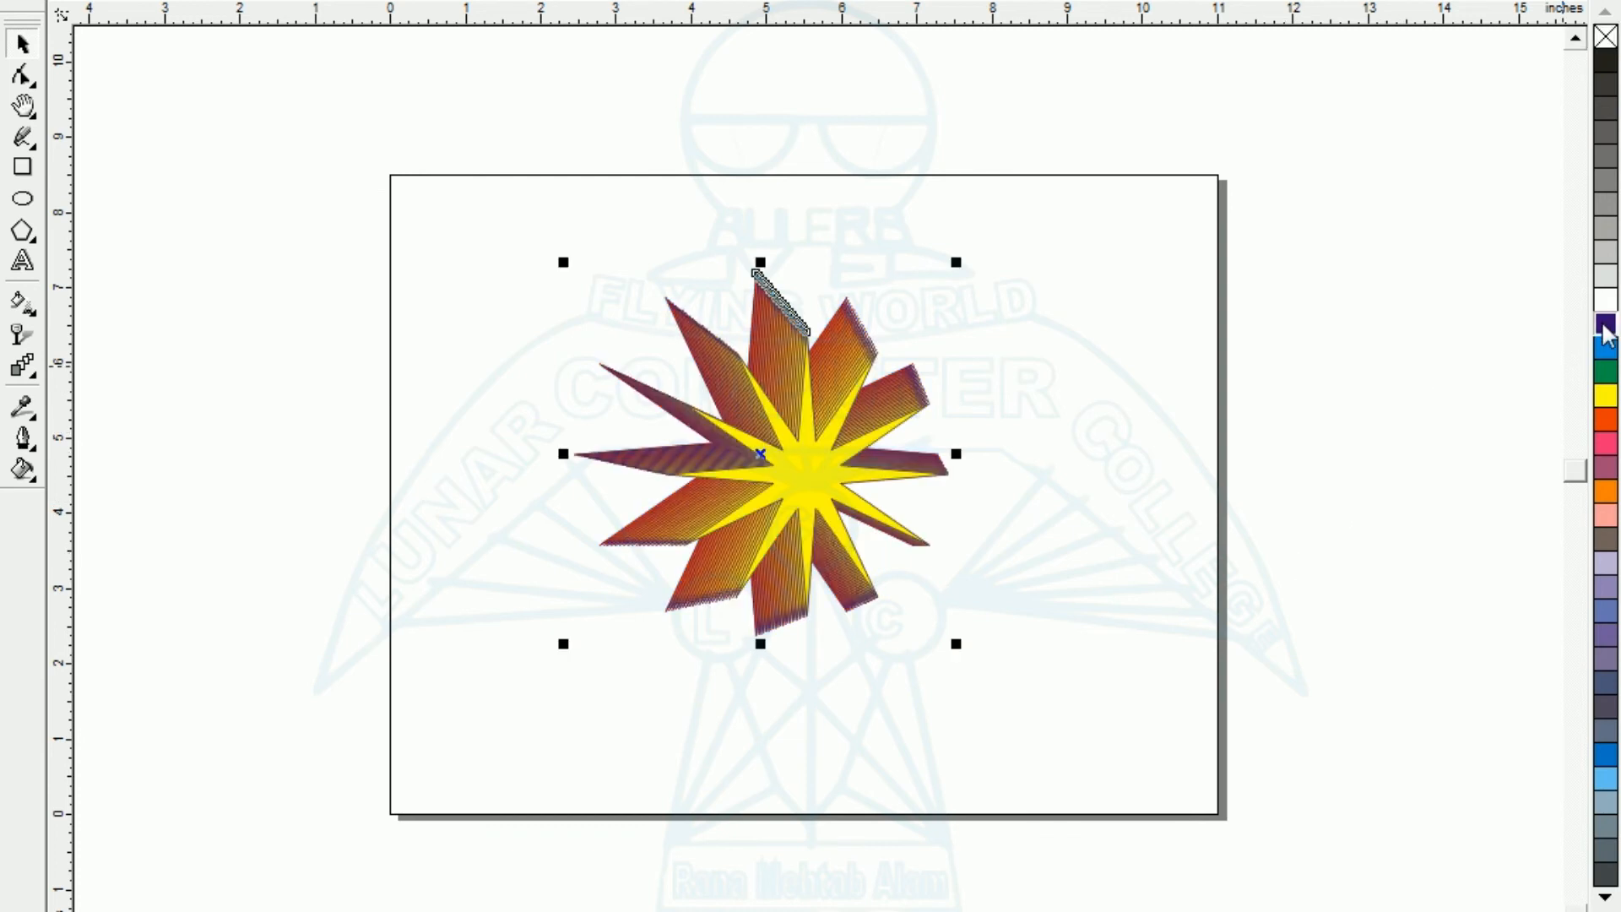
pyautogui.hotkey('ctrl', 'z')
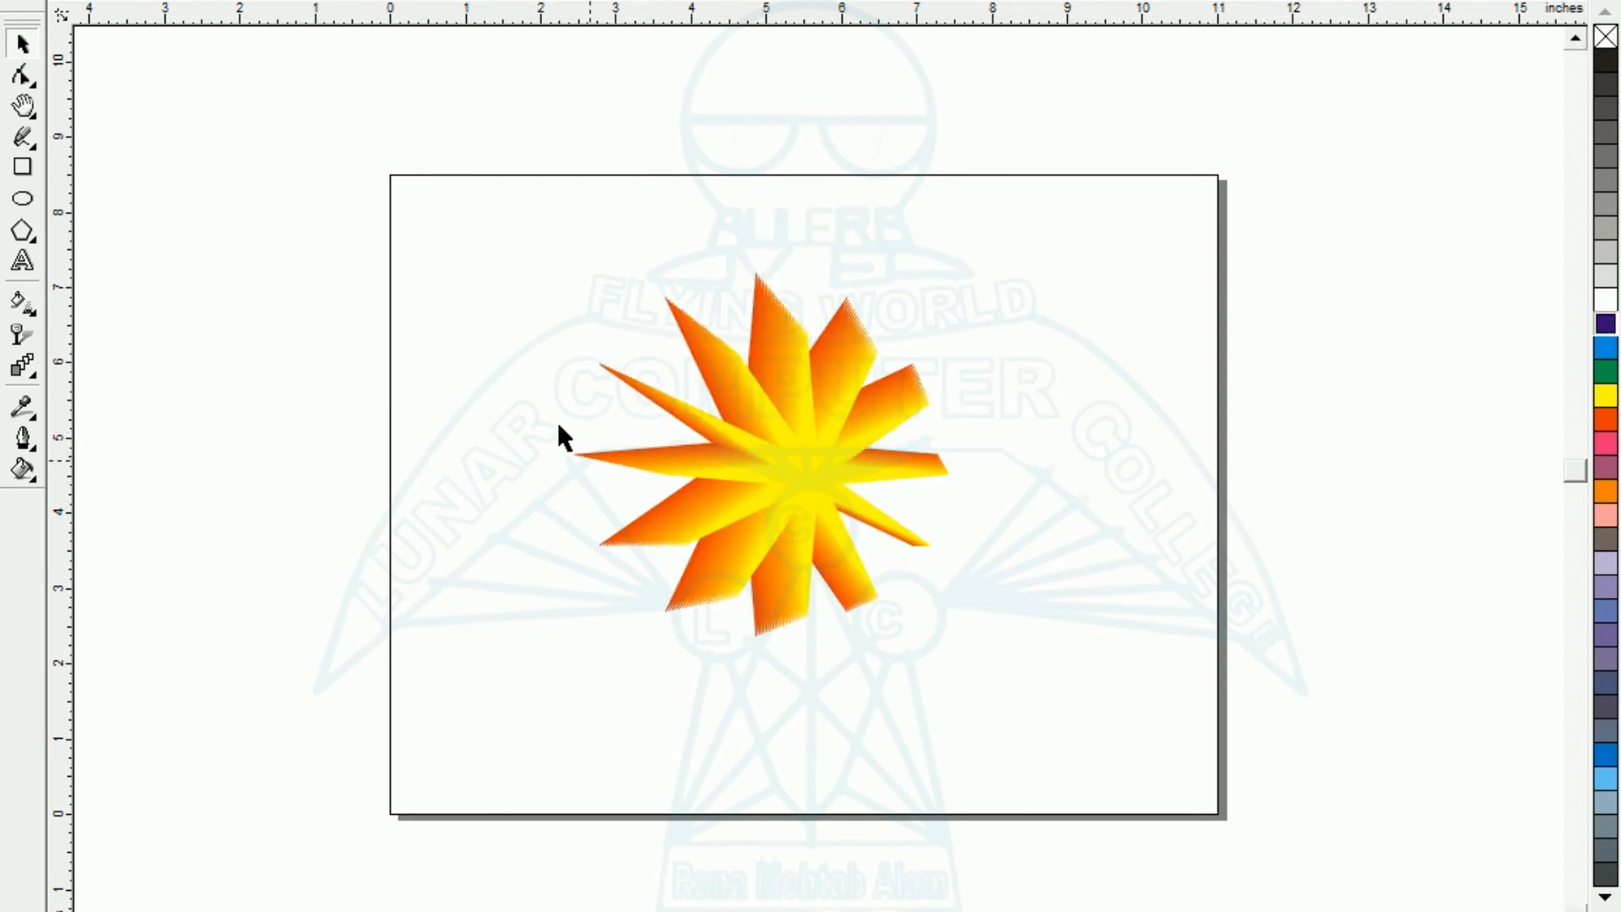
# - Move the inner yellow star up and left, slightly left of the outer star's centre, to skew the blend
pyautogui.moveTo(404, 124); pyautogui.dragTo(1152, 807)
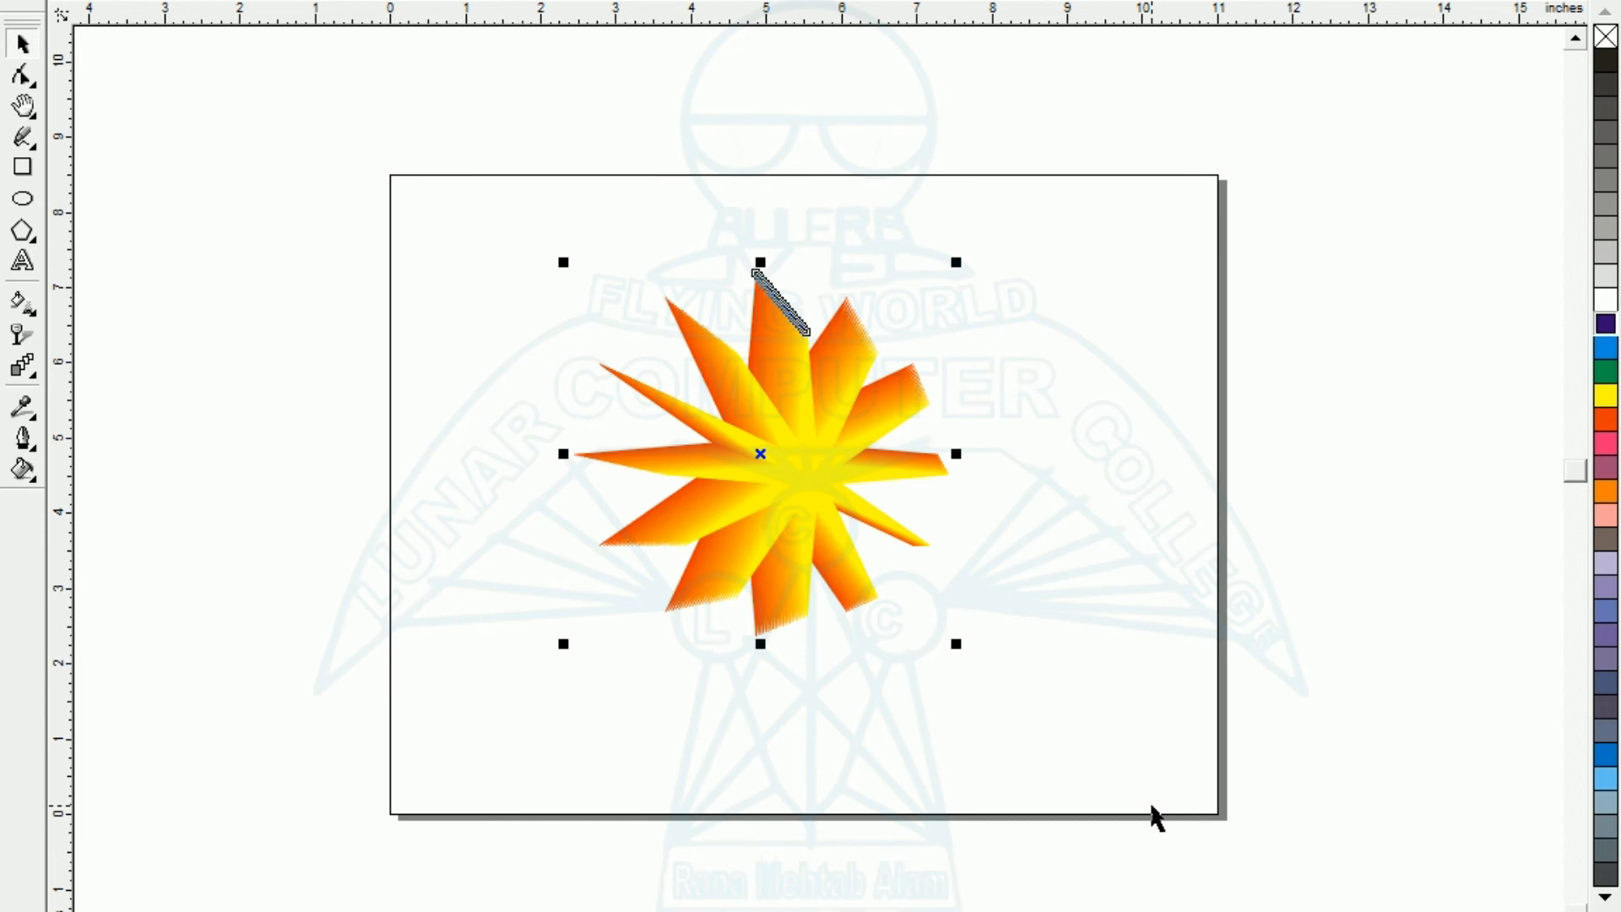
pyautogui.hotkey('shift', 'F2')
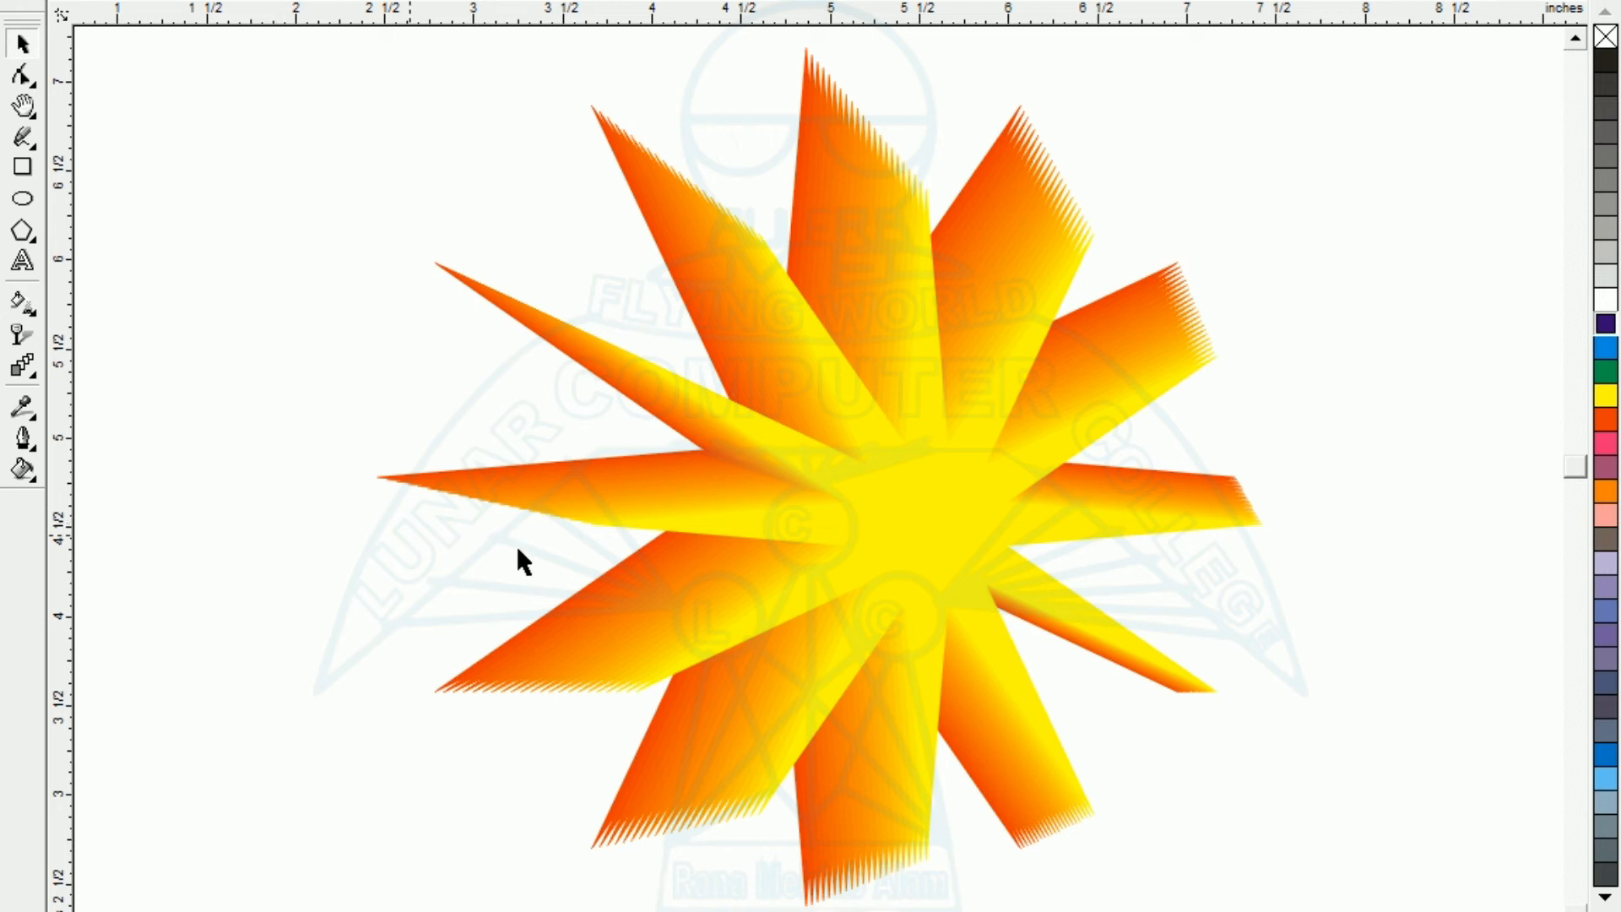
pyautogui.moveTo(894, 554); pyautogui.dragTo(731, 477)
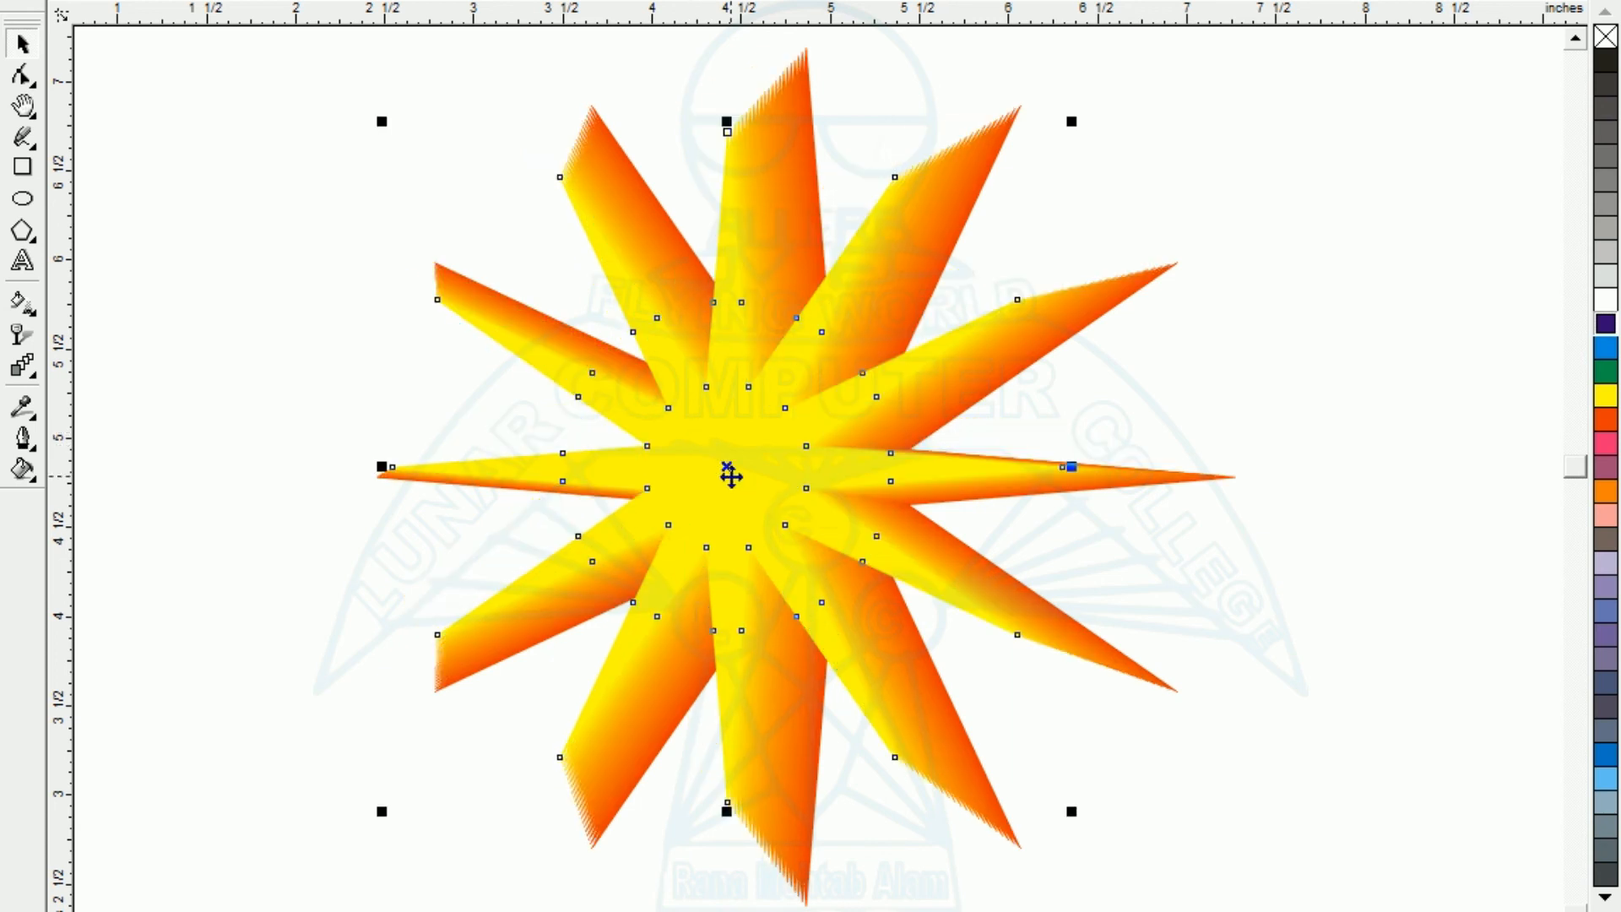
pyautogui.click(543, 550)
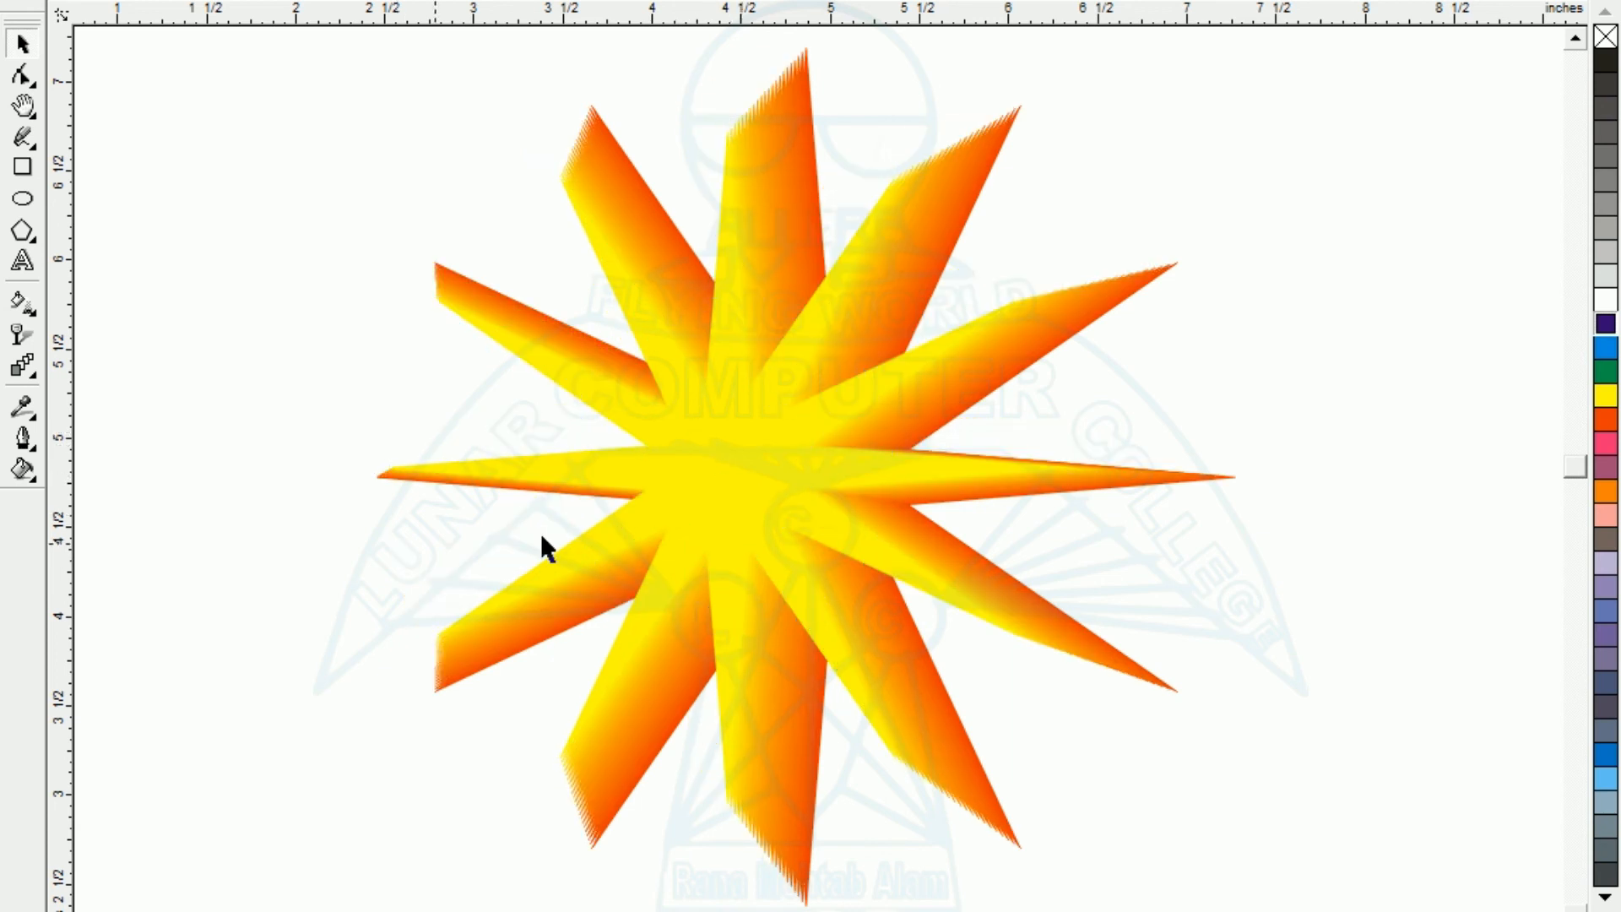
pyautogui.click(796, 478)
pyautogui.click(251, 572)
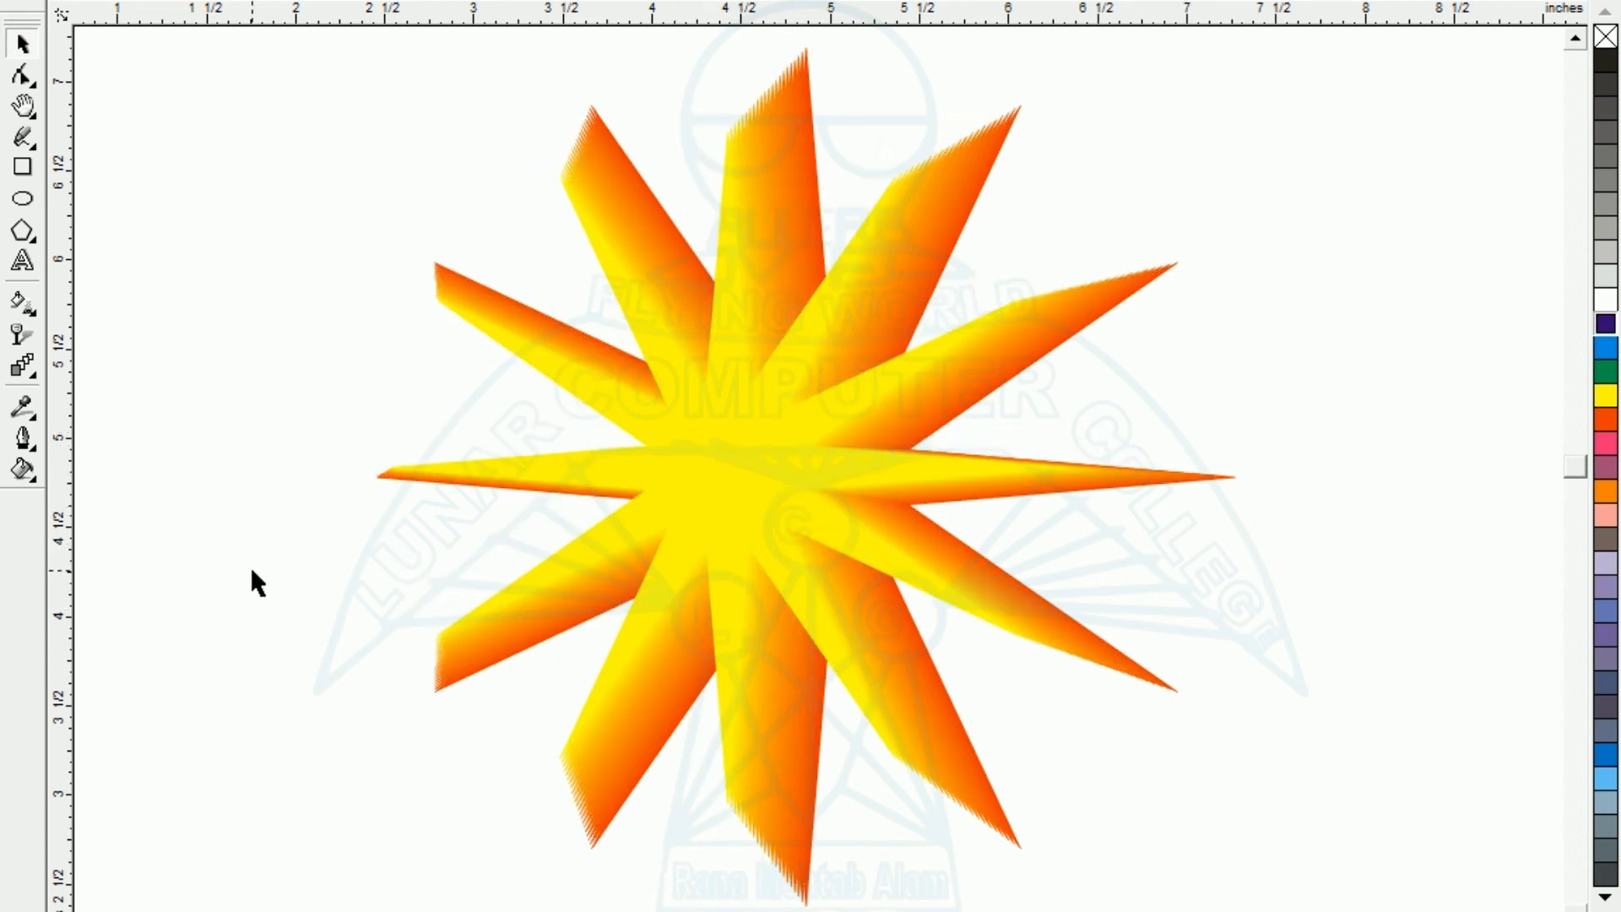
pyautogui.click(732, 524)
pyautogui.hotkey('shift', 'F4')
pyautogui.click(753, 696)
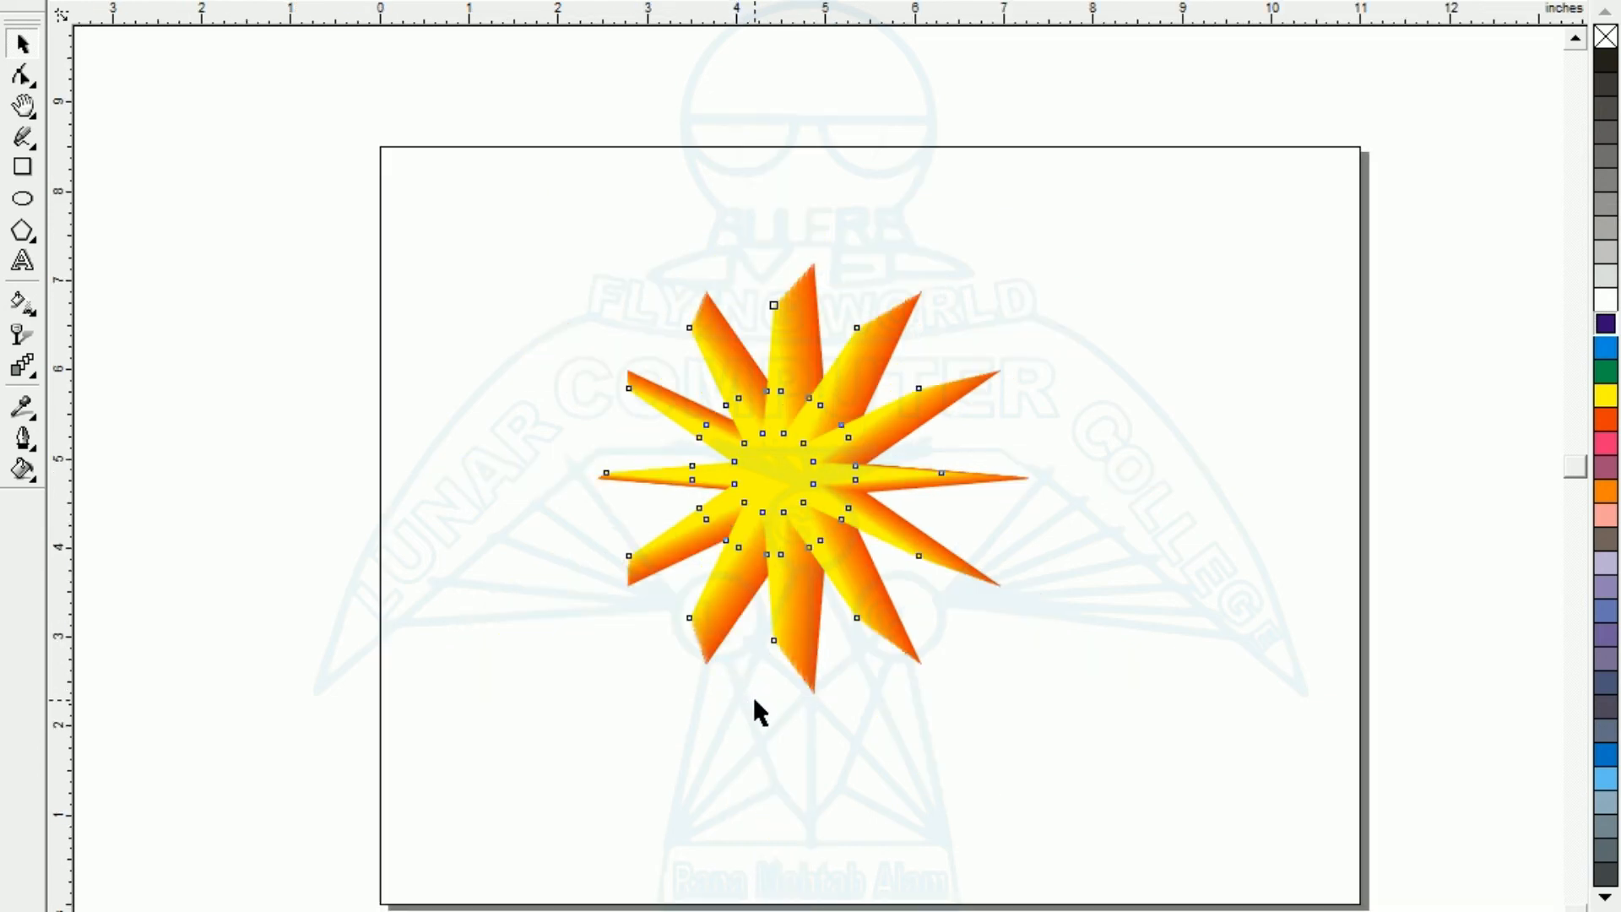
pyautogui.moveTo(1156, 867); pyautogui.dragTo(1156, 868)
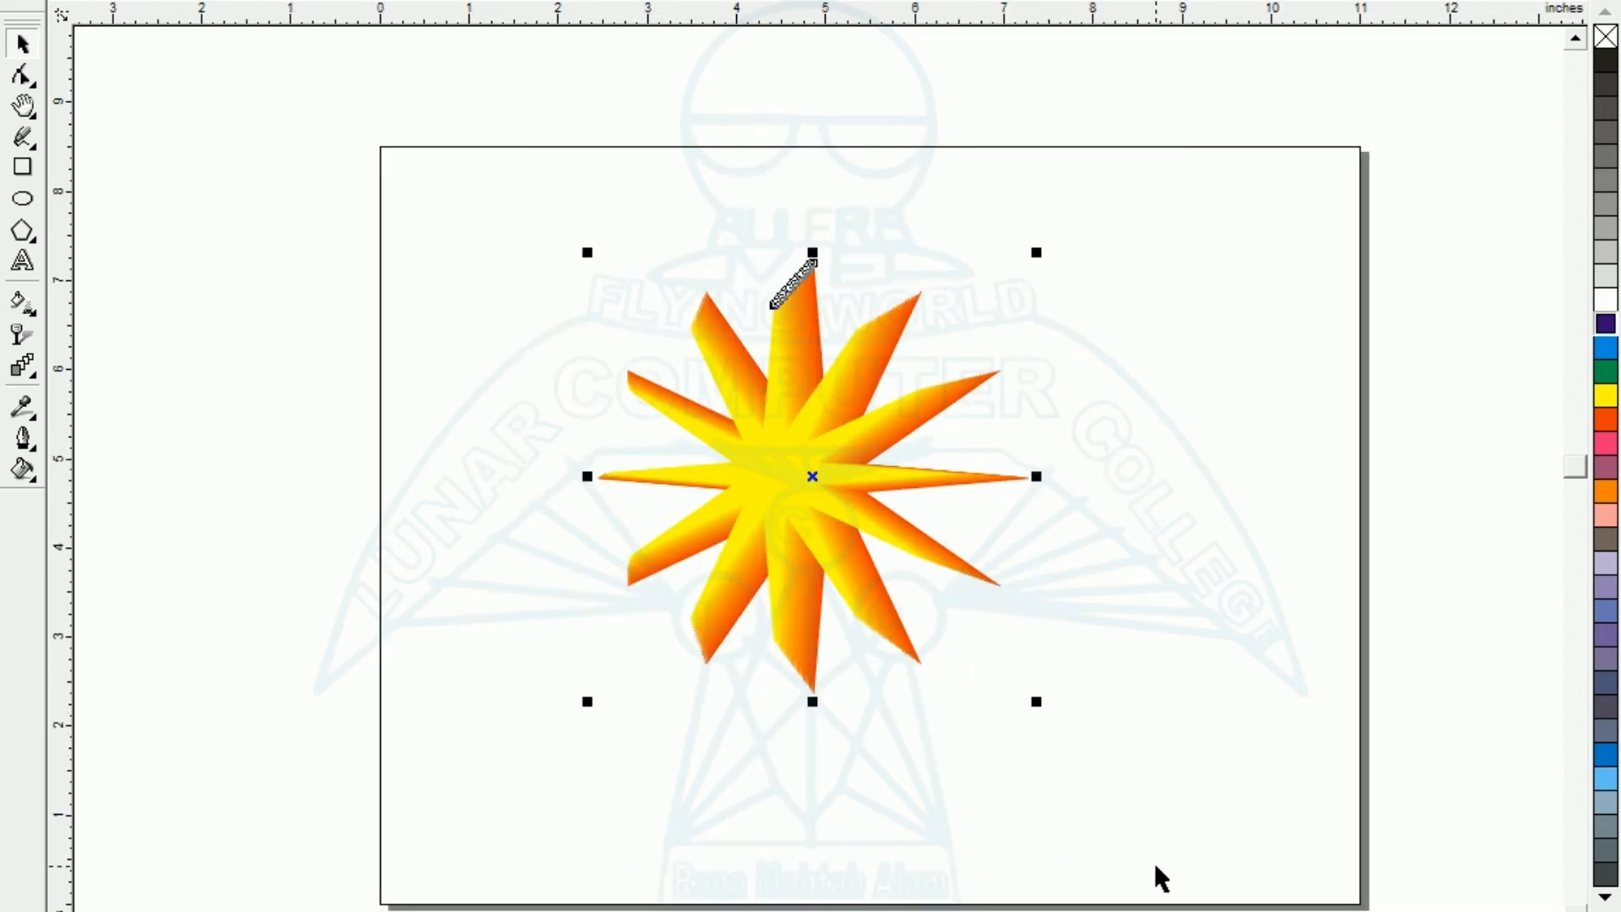
pyautogui.hotkey('shift', 'F2')
pyautogui.click(306, 549)
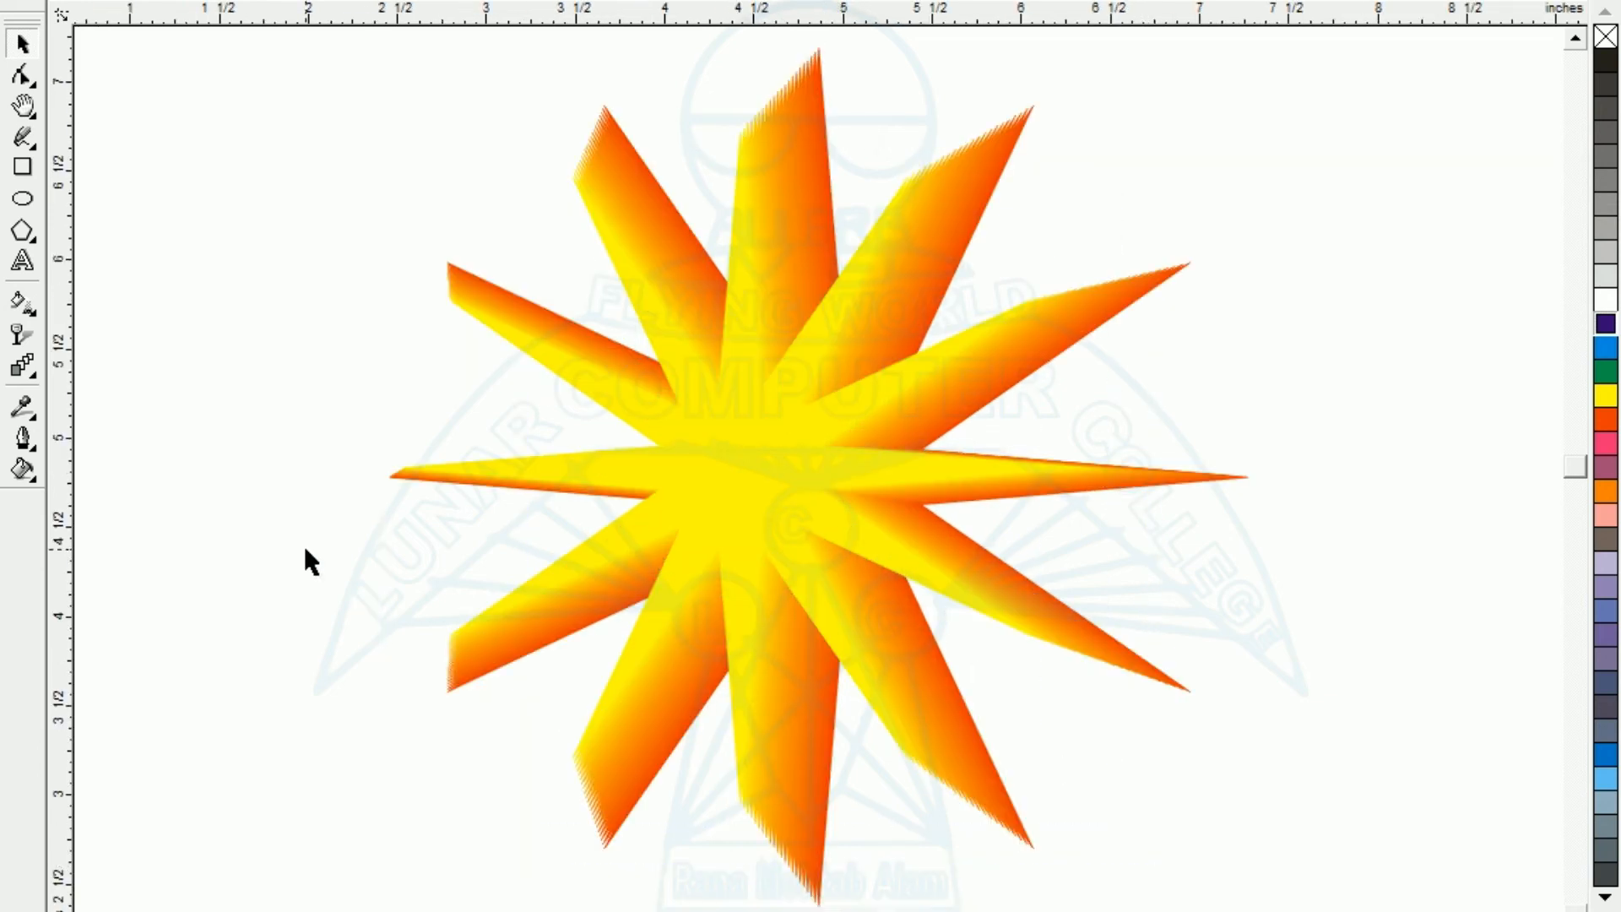
pyautogui.click(799, 485)
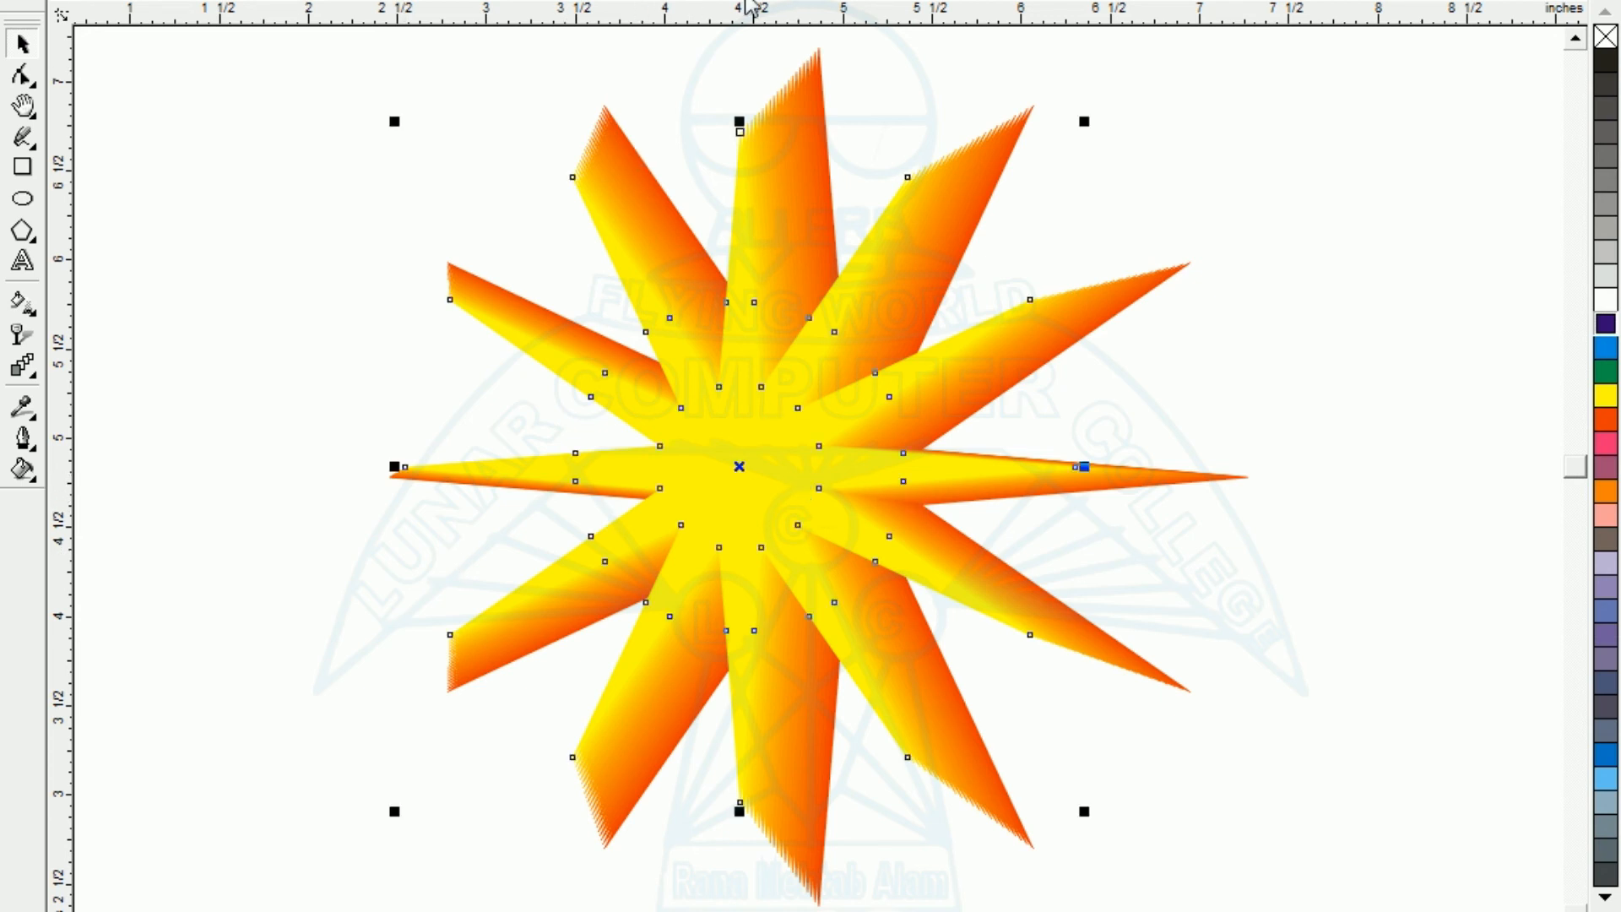
pyautogui.click(22, 371)
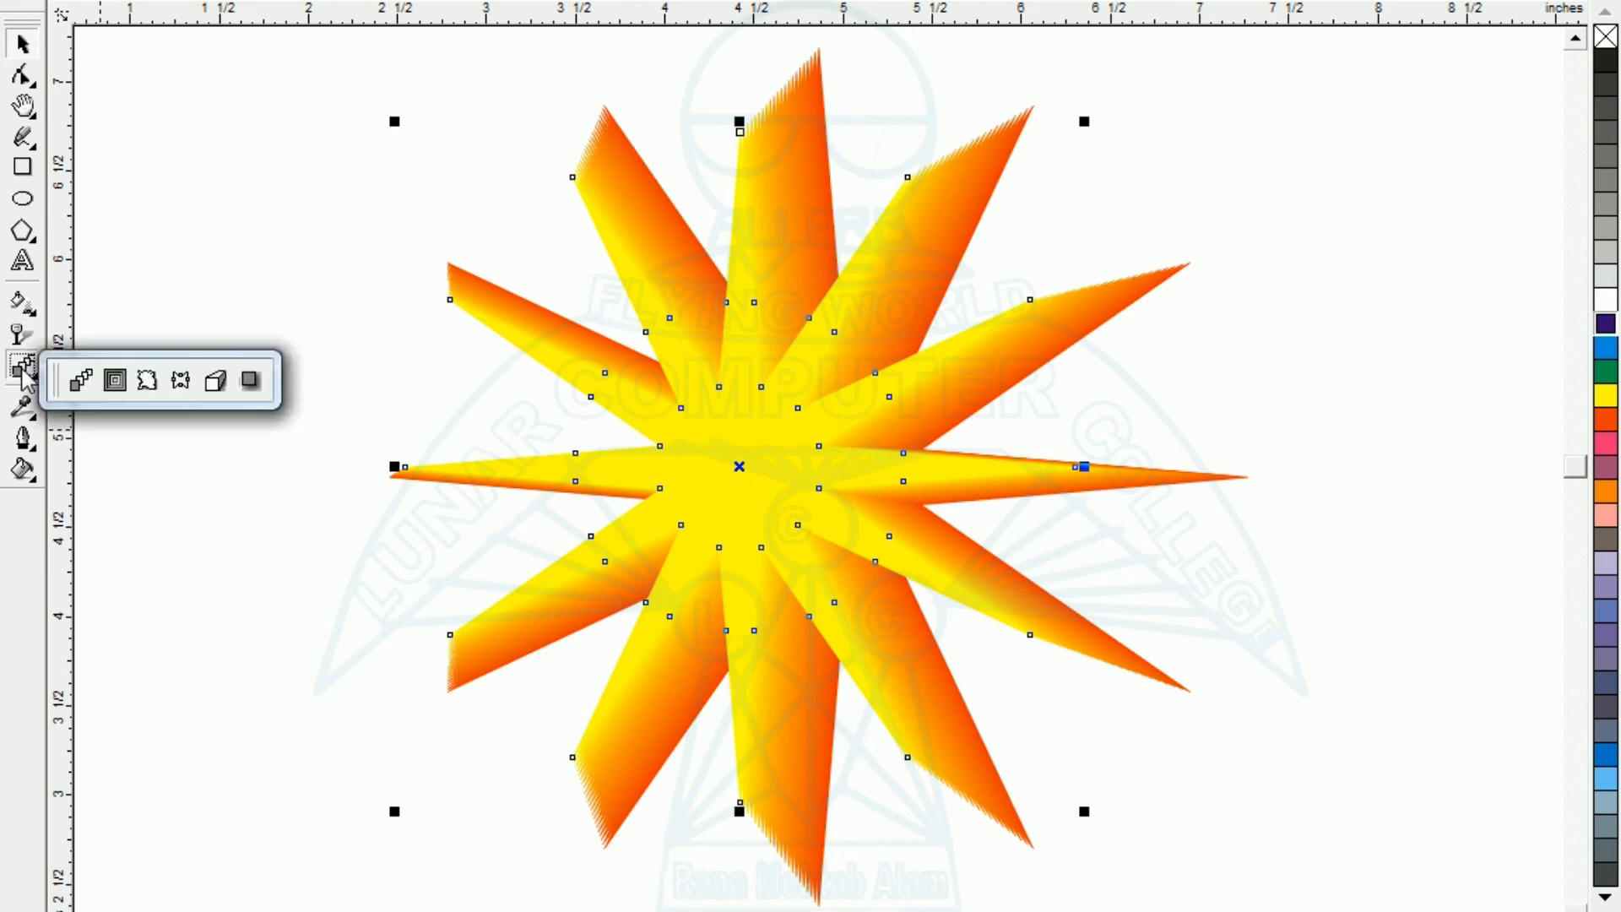
pyautogui.click(81, 385)
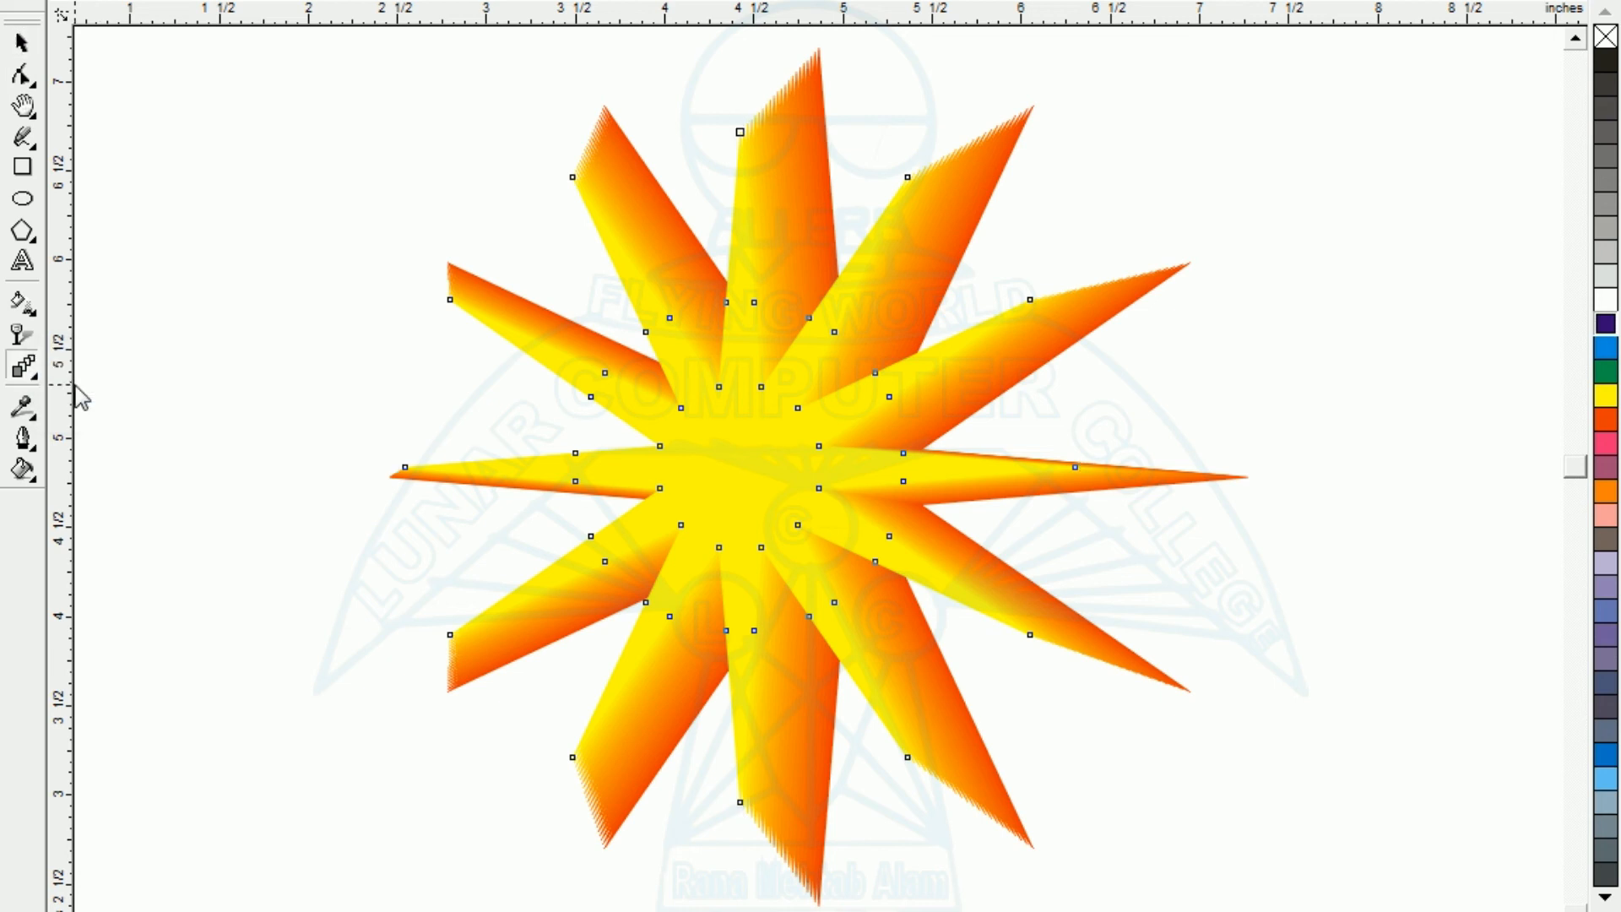
pyautogui.click(22, 43)
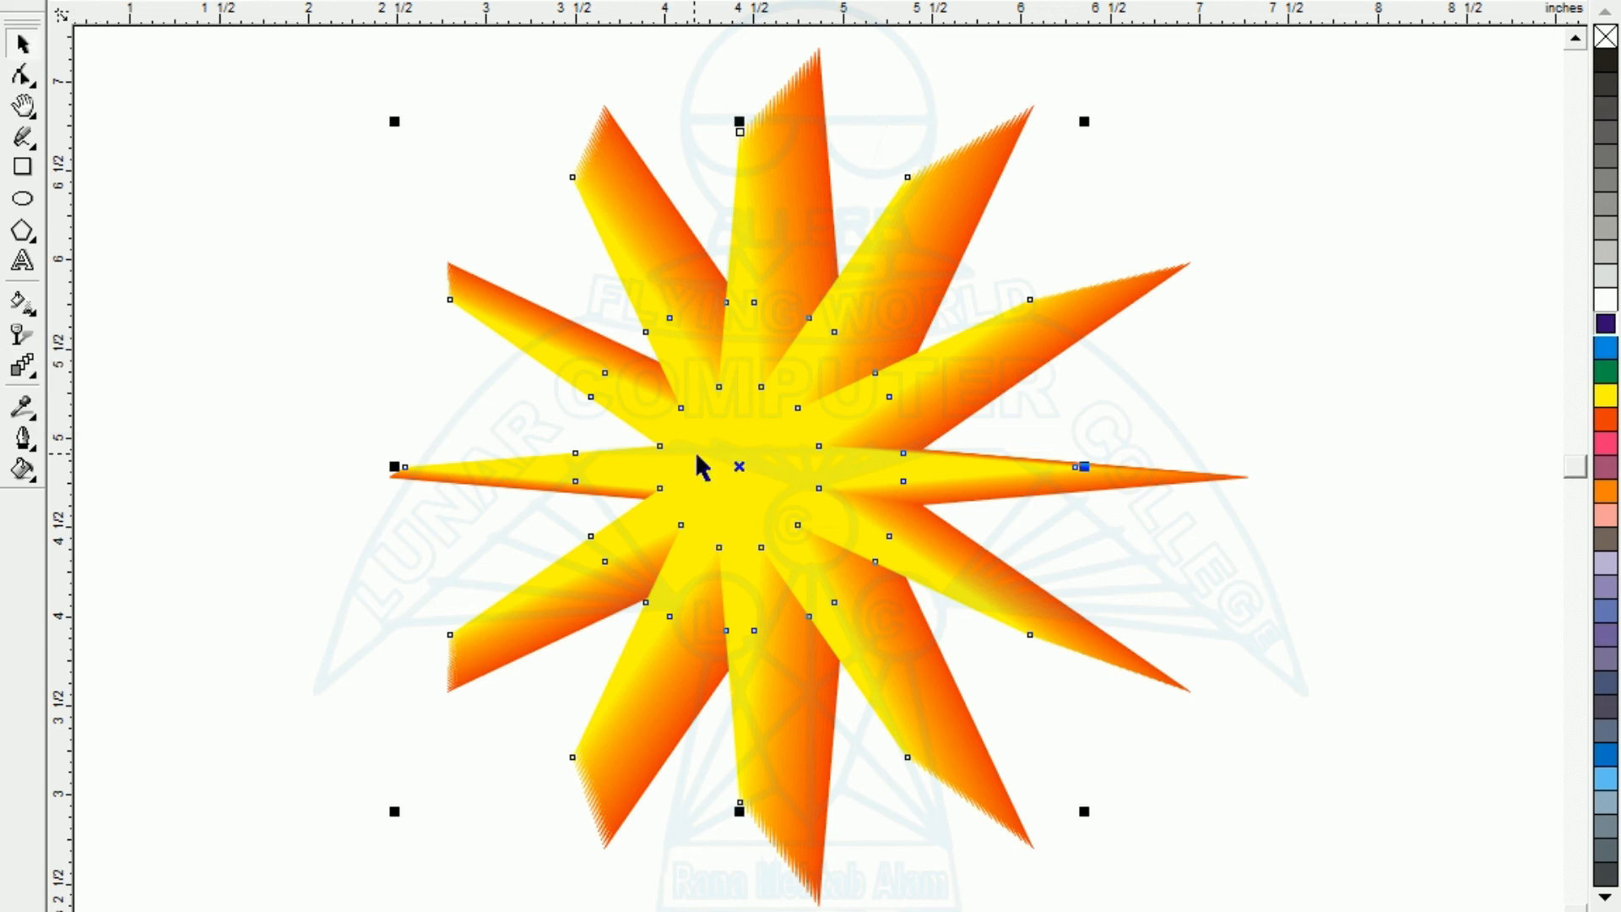
pyautogui.click(336, 540)
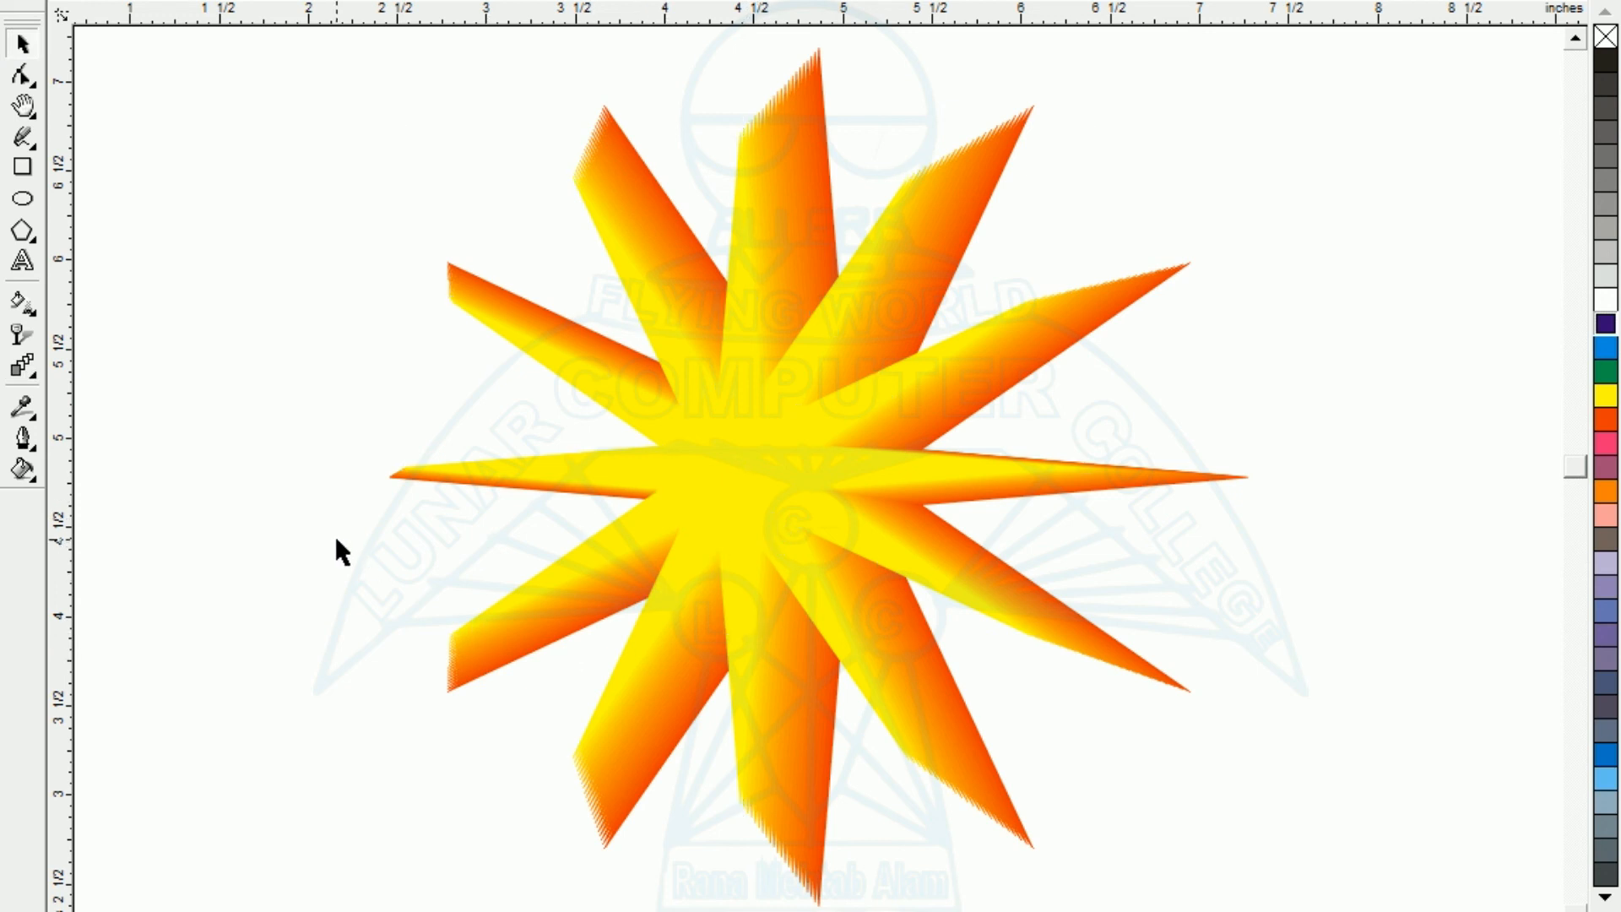
# - Add the text "10" and place it at the centre of the yellow inner star
pyautogui.click(22, 260)
pyautogui.click(122, 323)
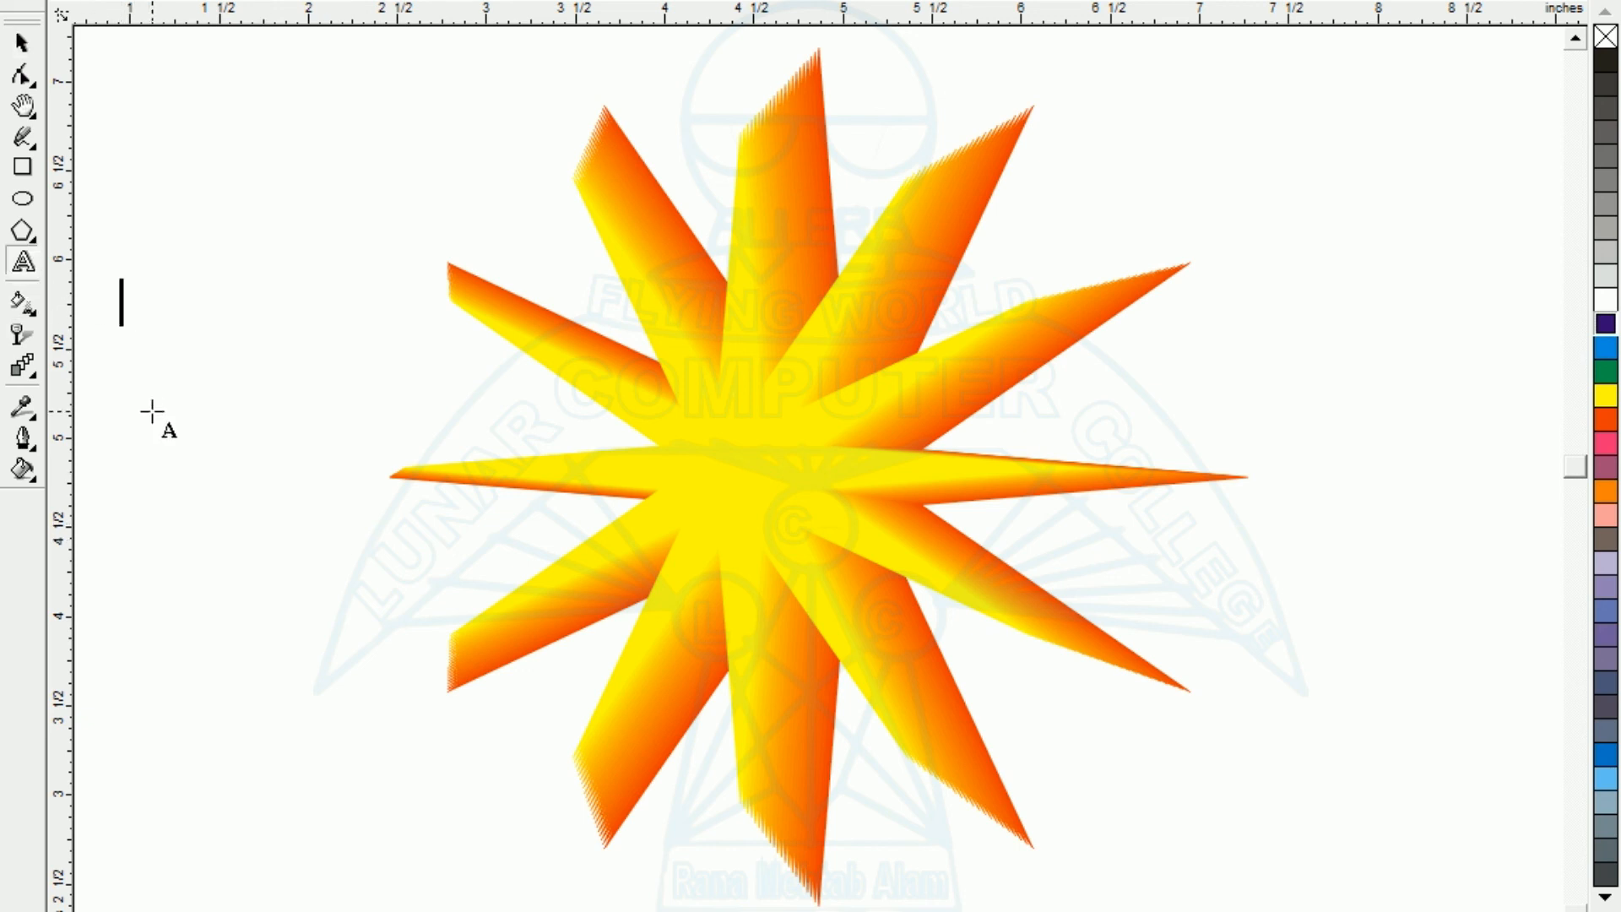
pyautogui.write('10')
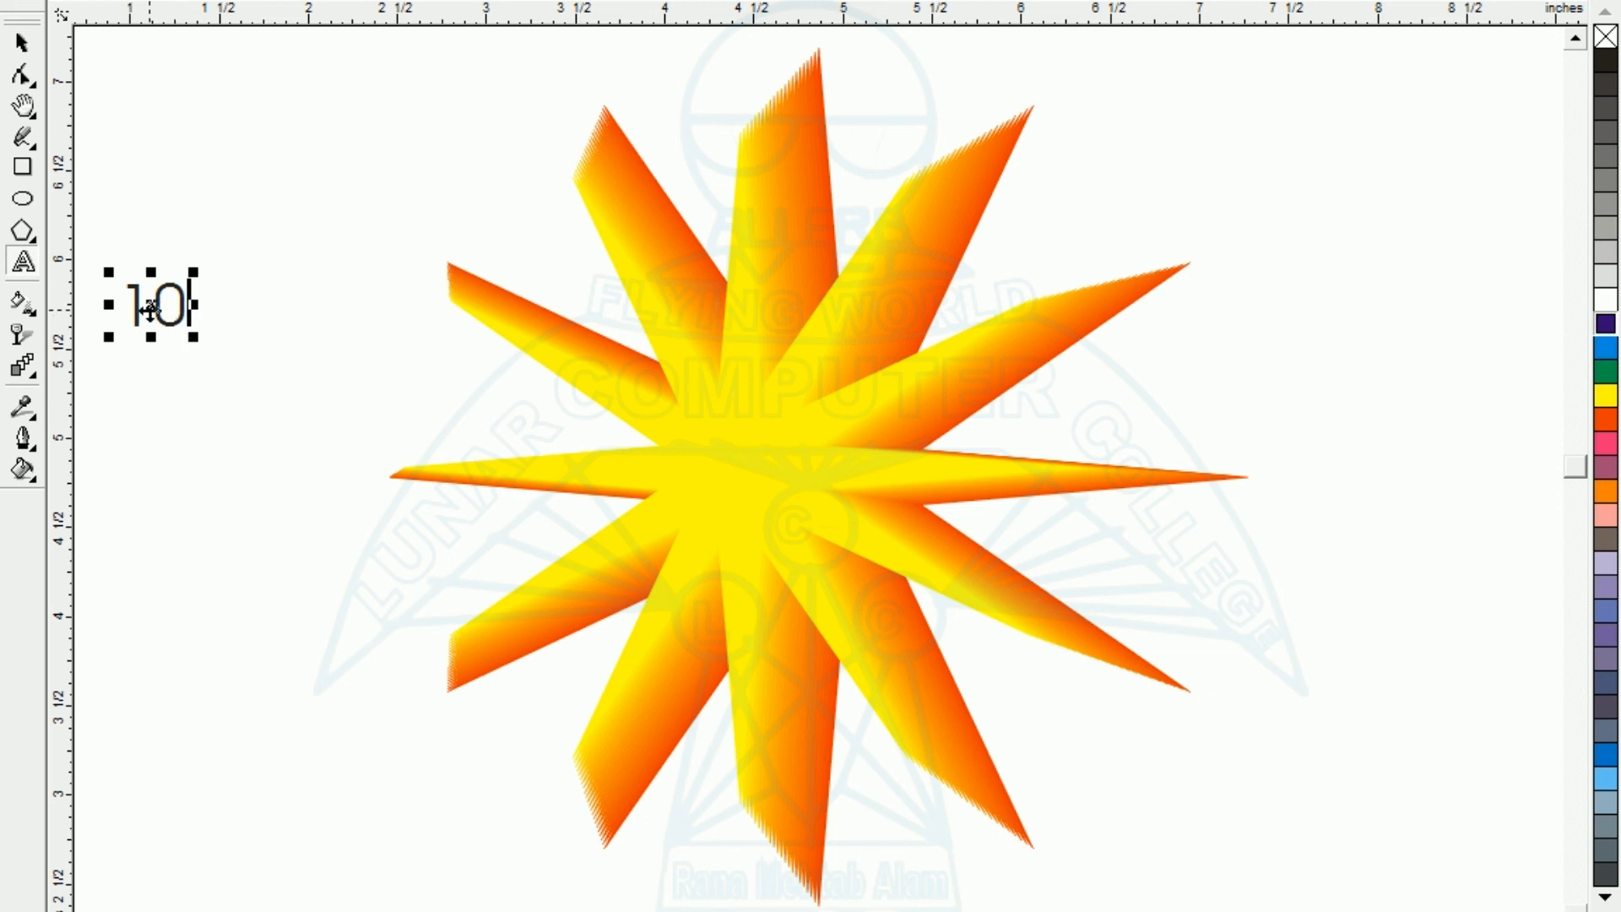
pyautogui.moveTo(150, 307); pyautogui.dragTo(751, 471)
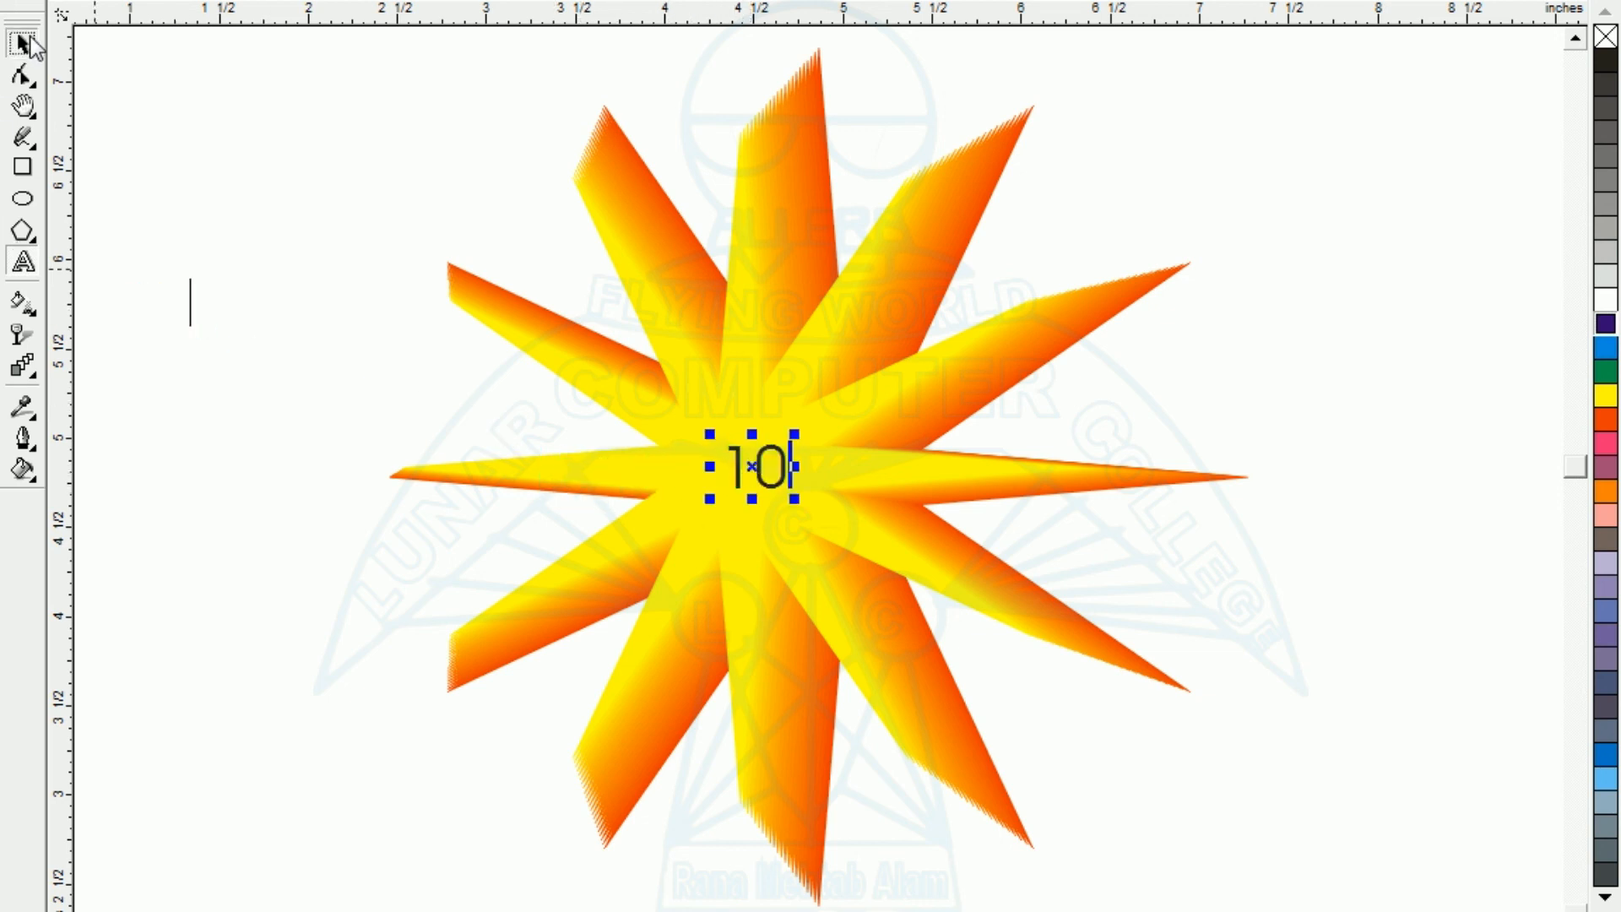
# - Enlarge the text "10" proportionally around its centre
pyautogui.click(23, 42)
pyautogui.click(207, 302)
pyautogui.click(776, 485)
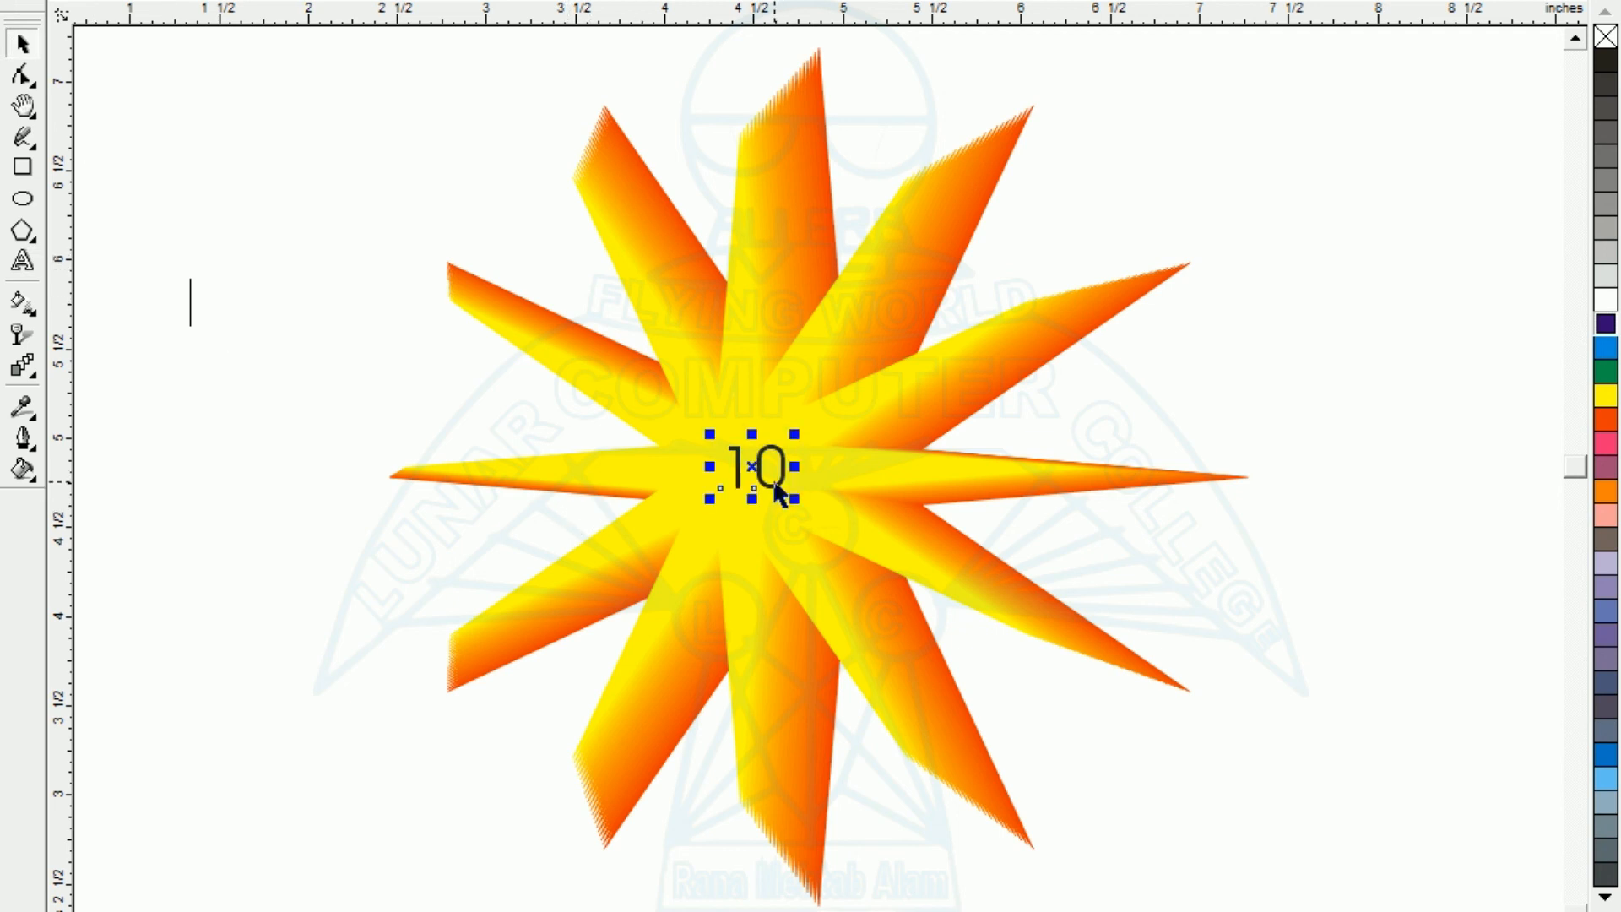
pyautogui.moveTo(791, 502); pyautogui.dragTo(818, 525)
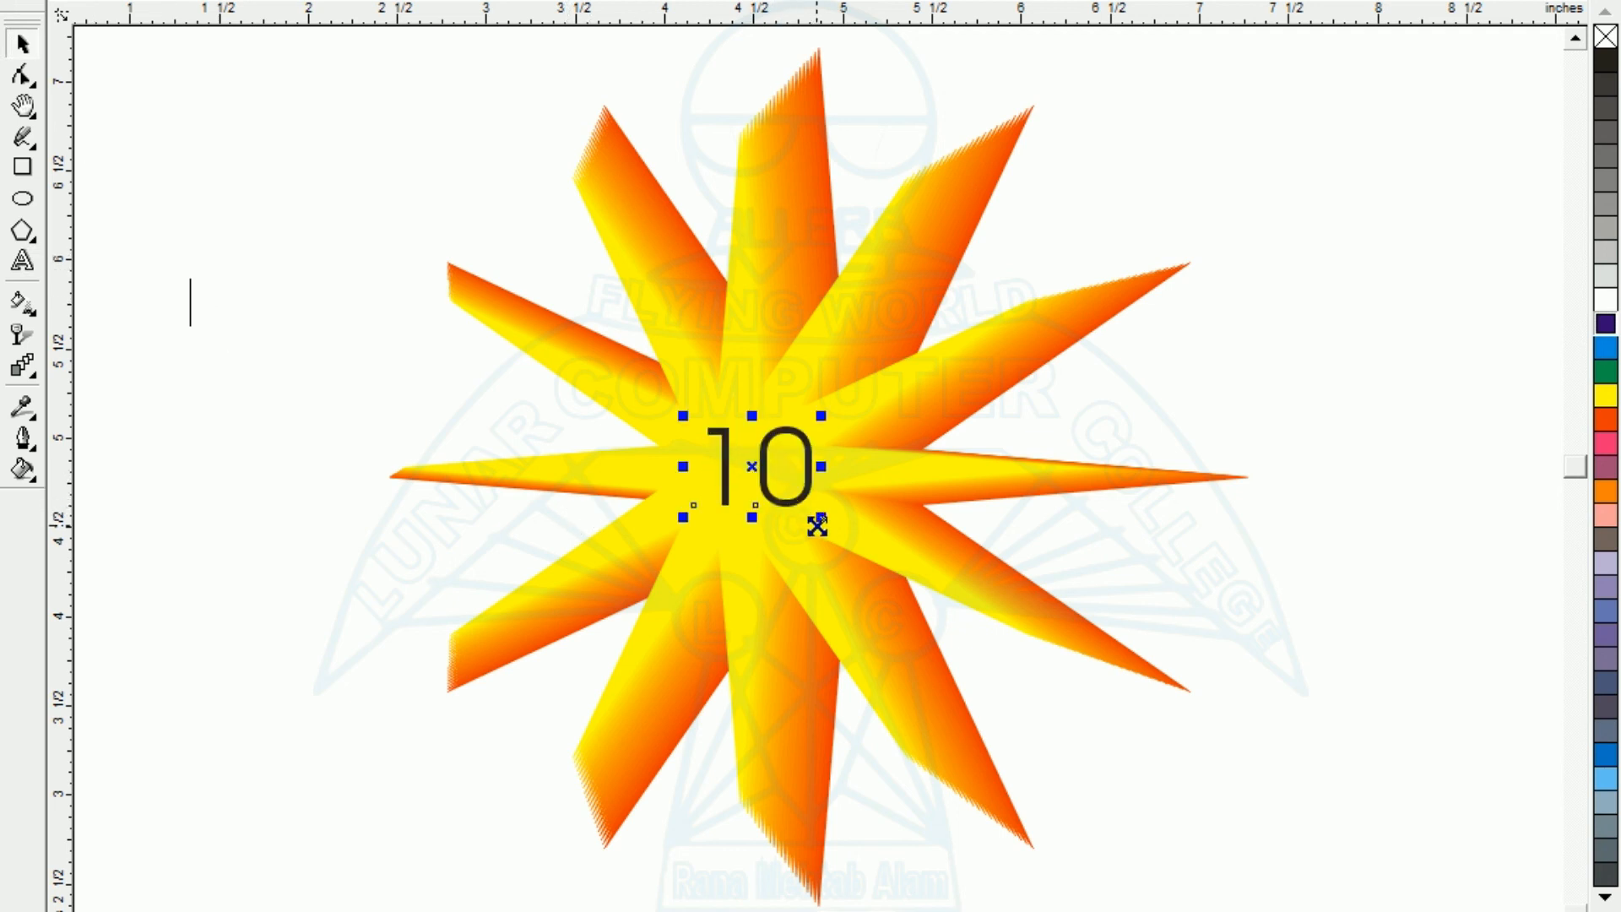
# - Apply a uniform transparency to the text "10", colour it blue and deselect it
pyautogui.click(20, 335)
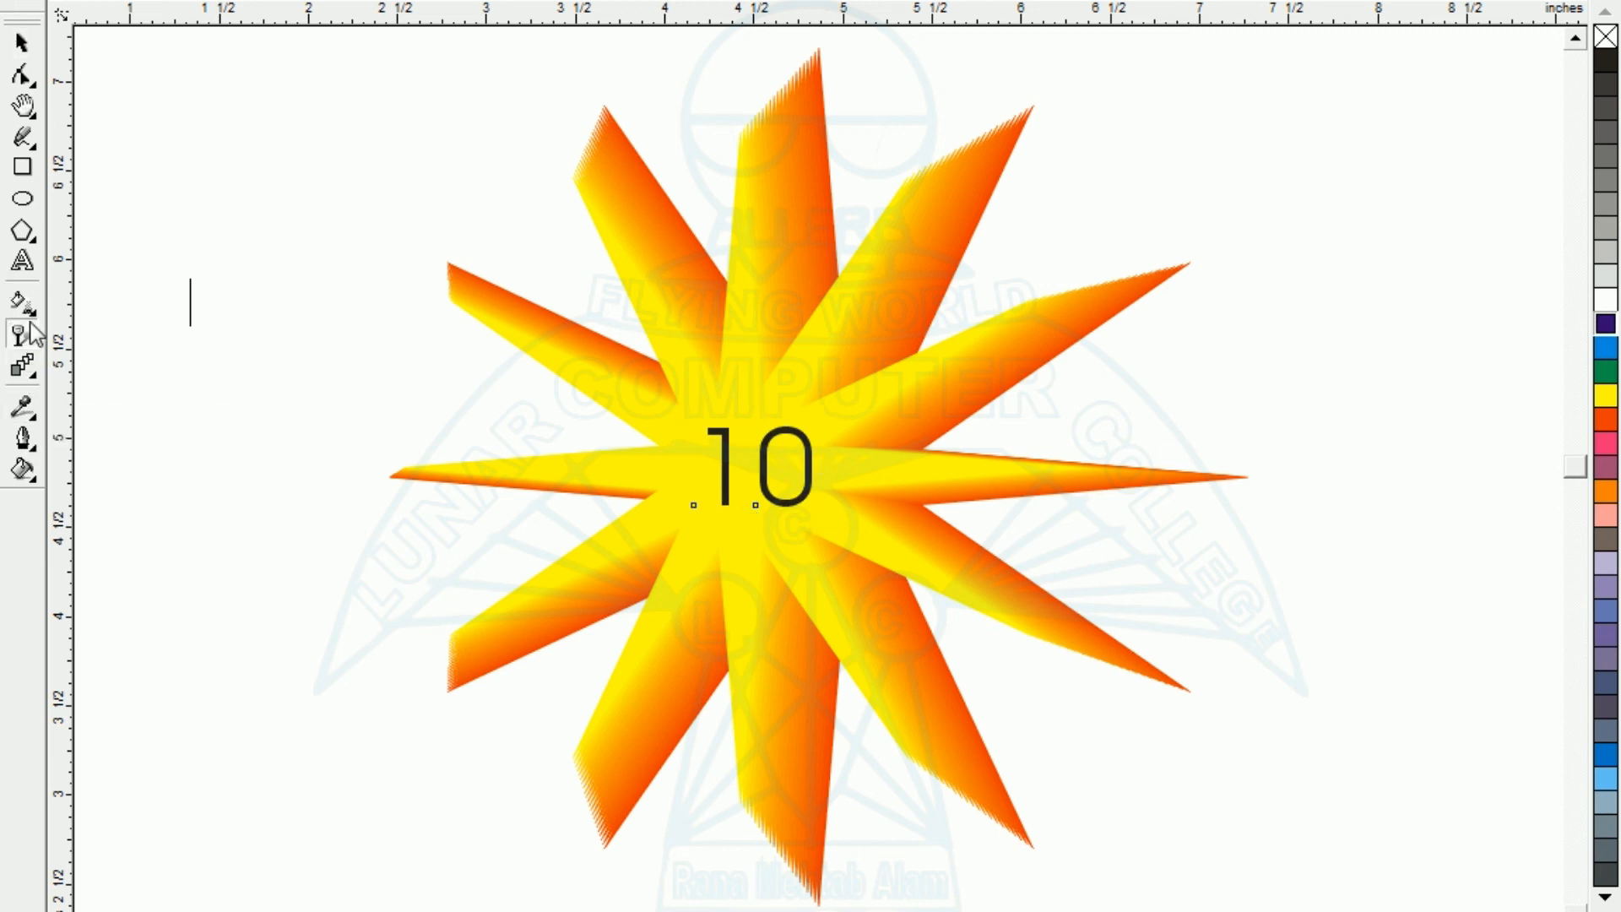
pyautogui.click(129, 7)
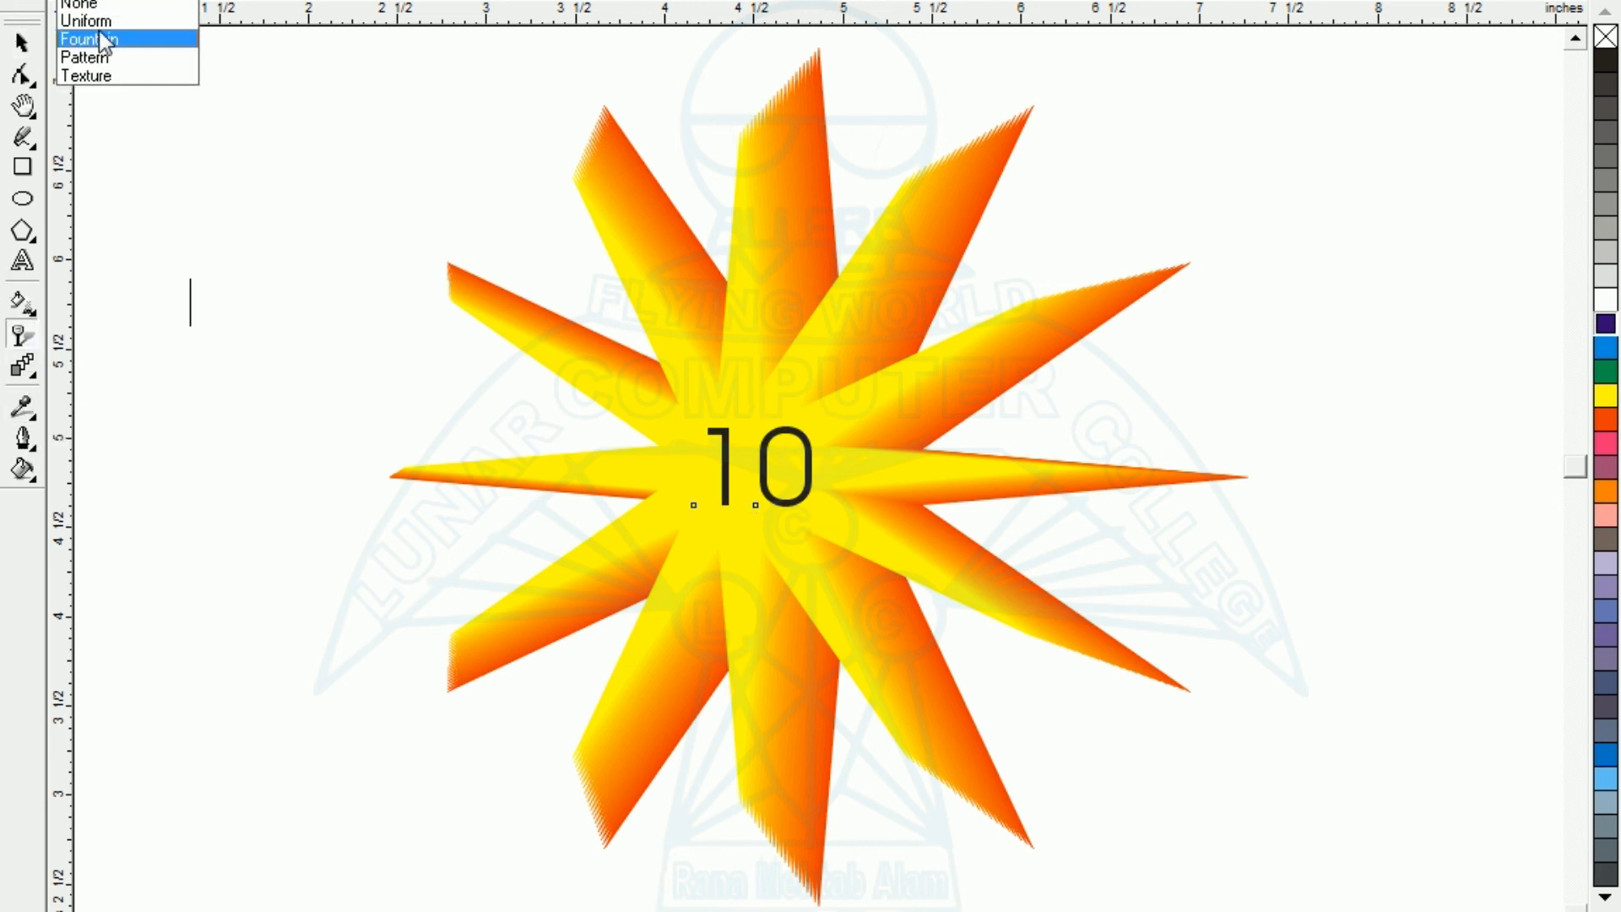
pyautogui.click(110, 38)
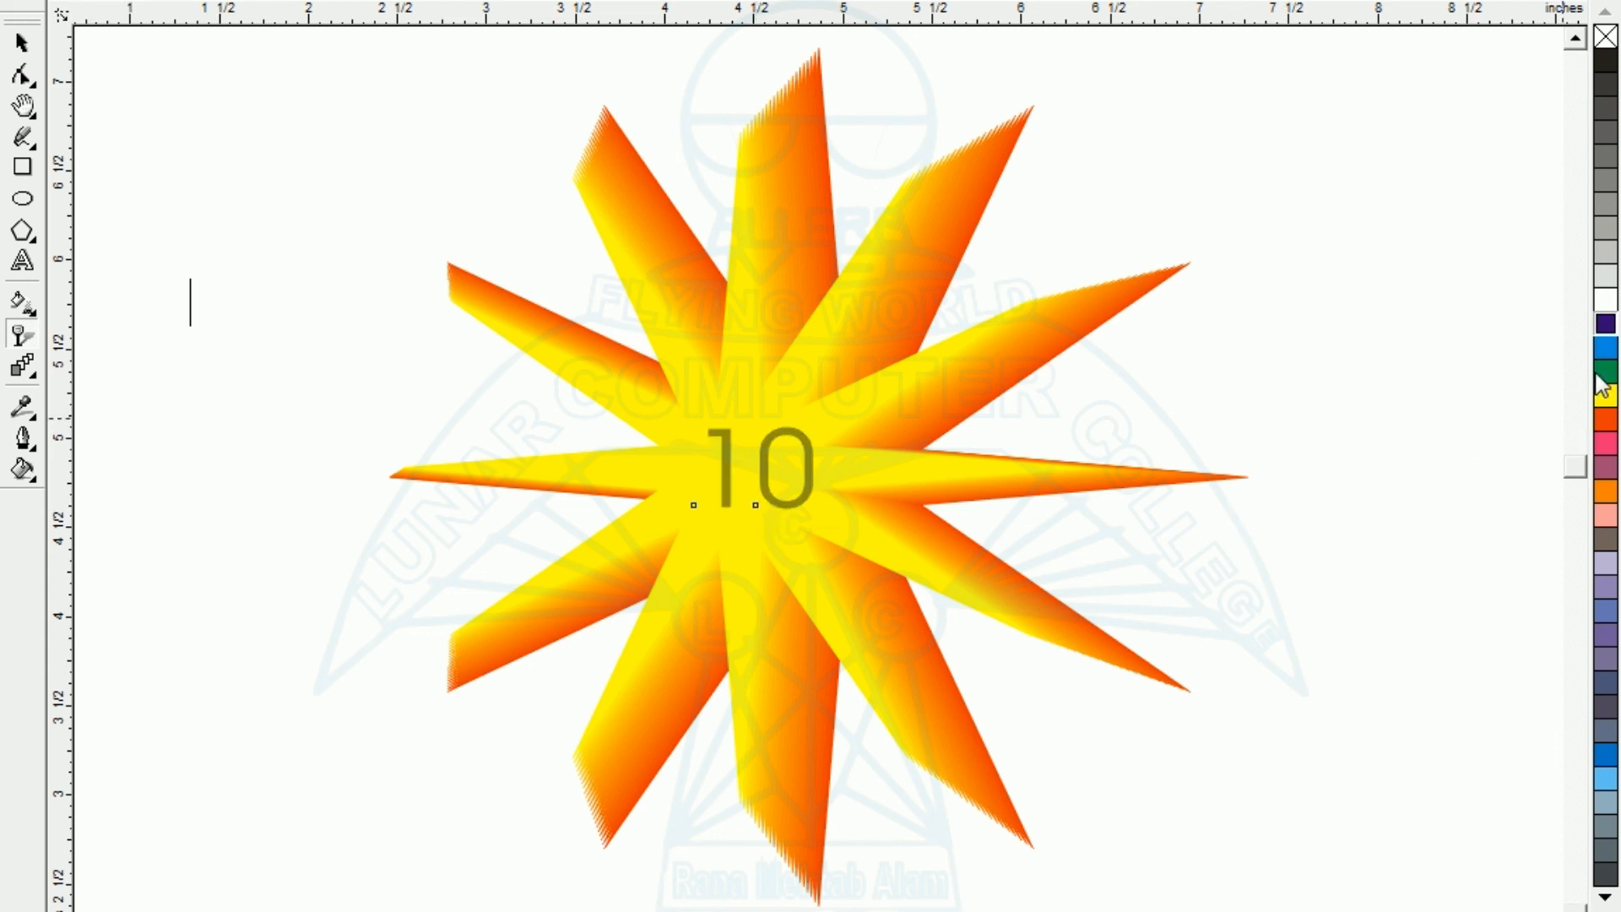
pyautogui.click(1604, 349)
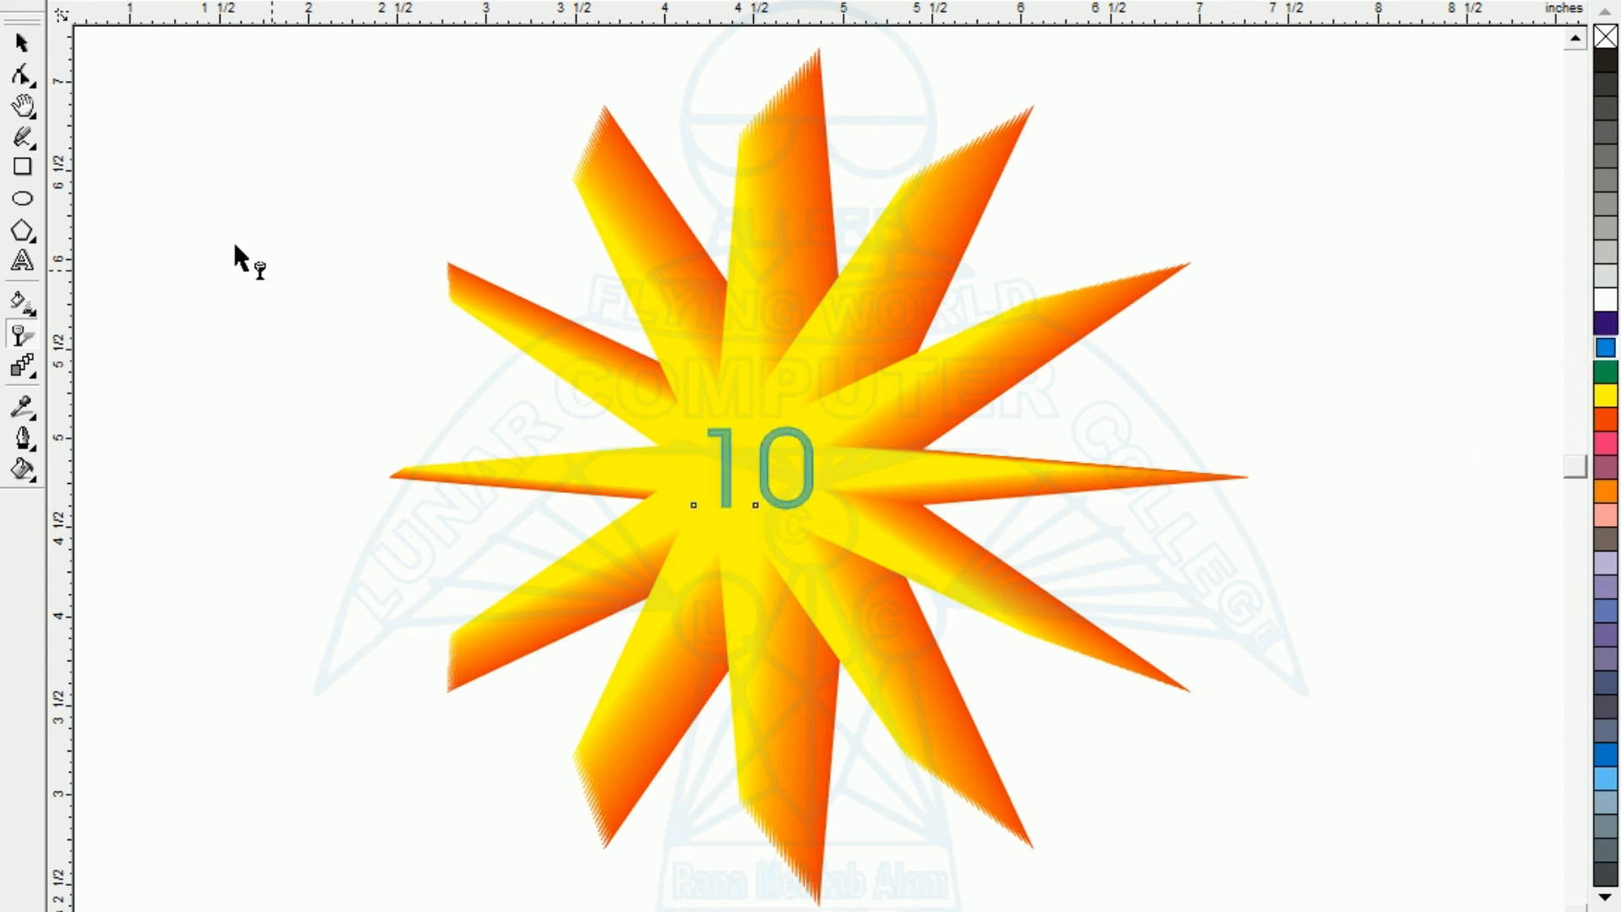
pyautogui.click(18, 47)
pyautogui.click(116, 210)
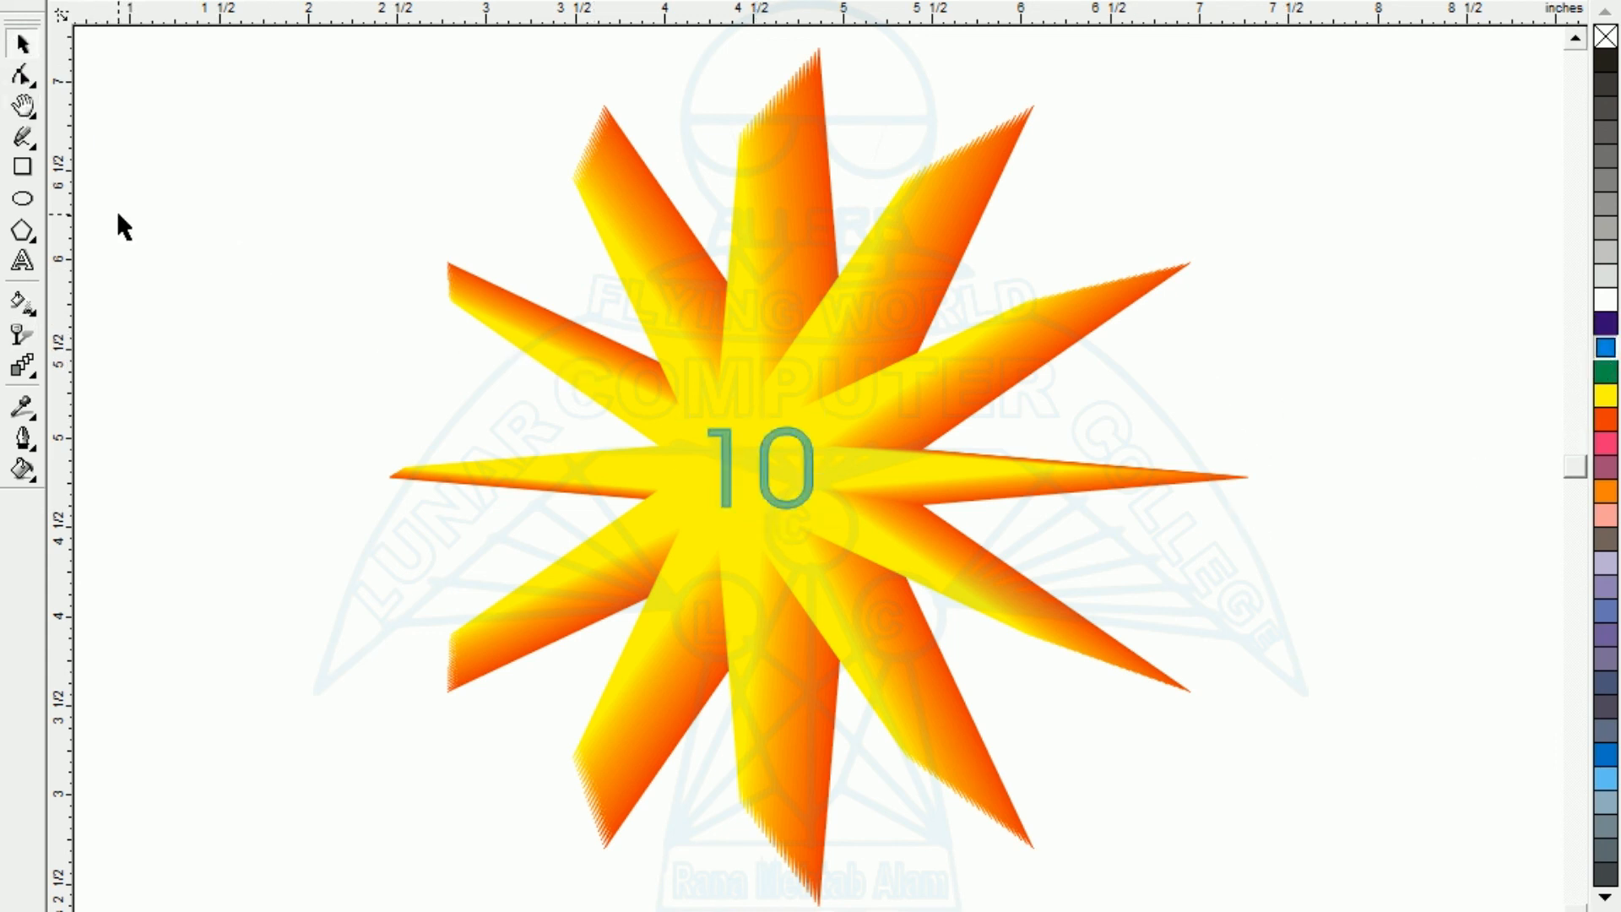